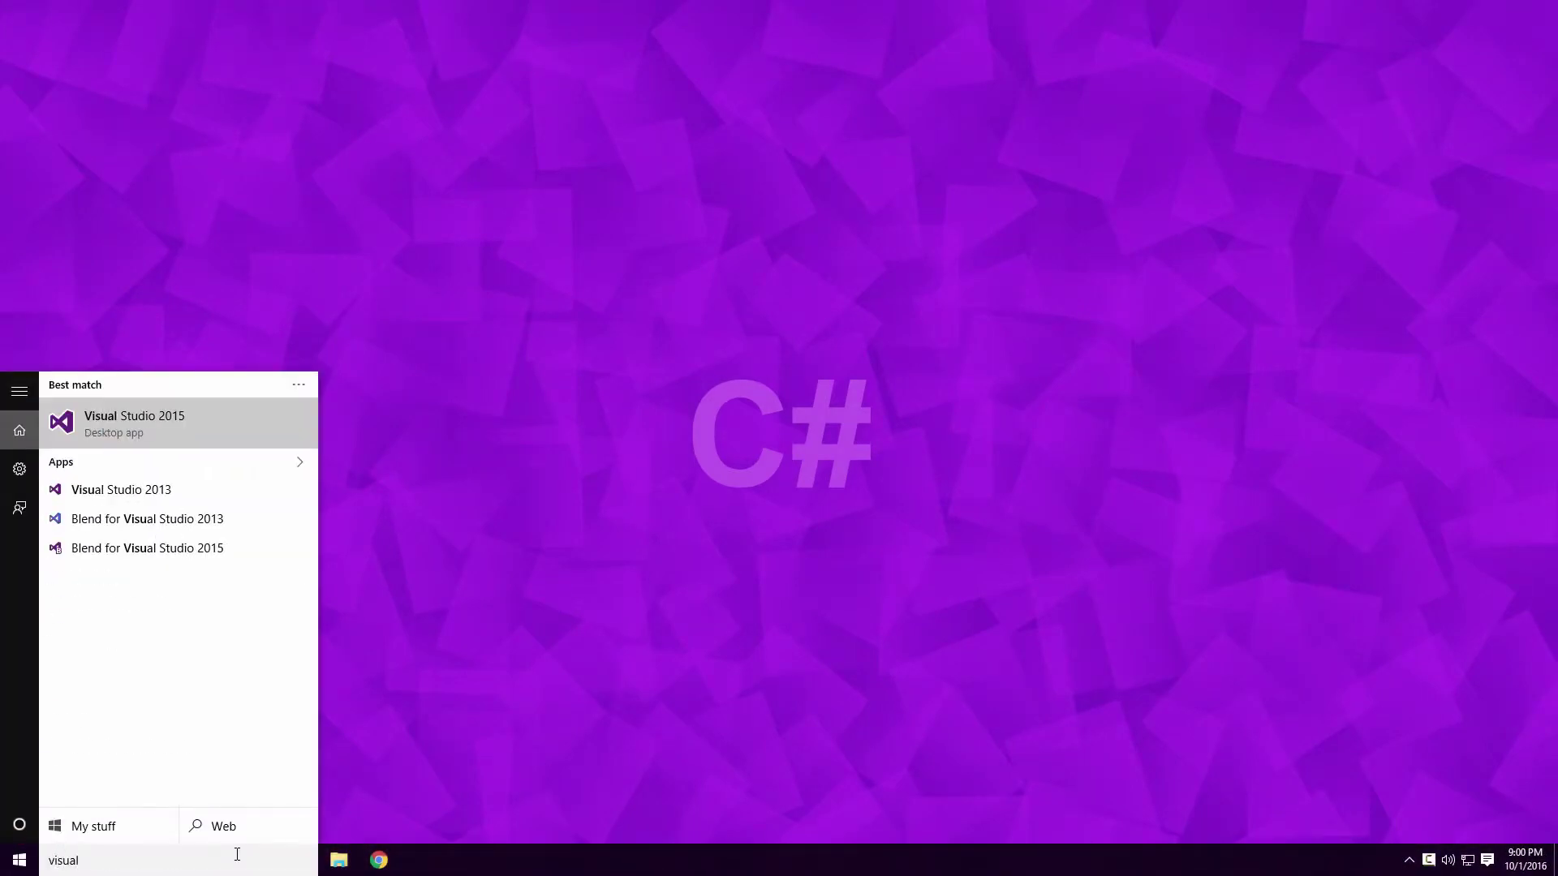
Launch Visual Studio 2015 from the Start menu search results for 'visual'.
click(235, 434)
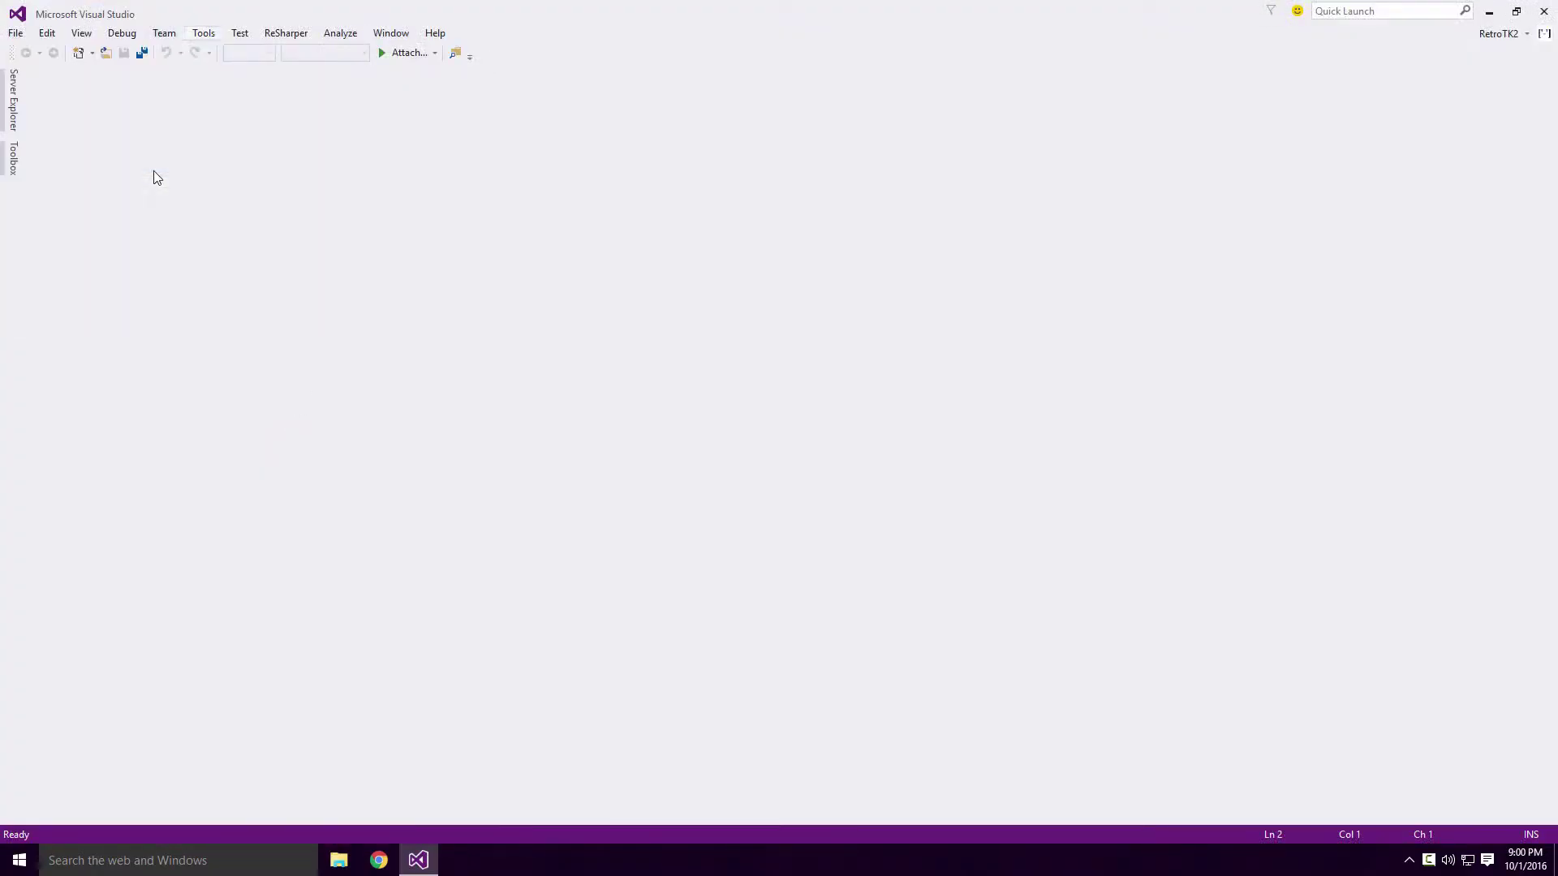
Download and install the 'Format document on Save' extension from the online gallery.
click(432, 212)
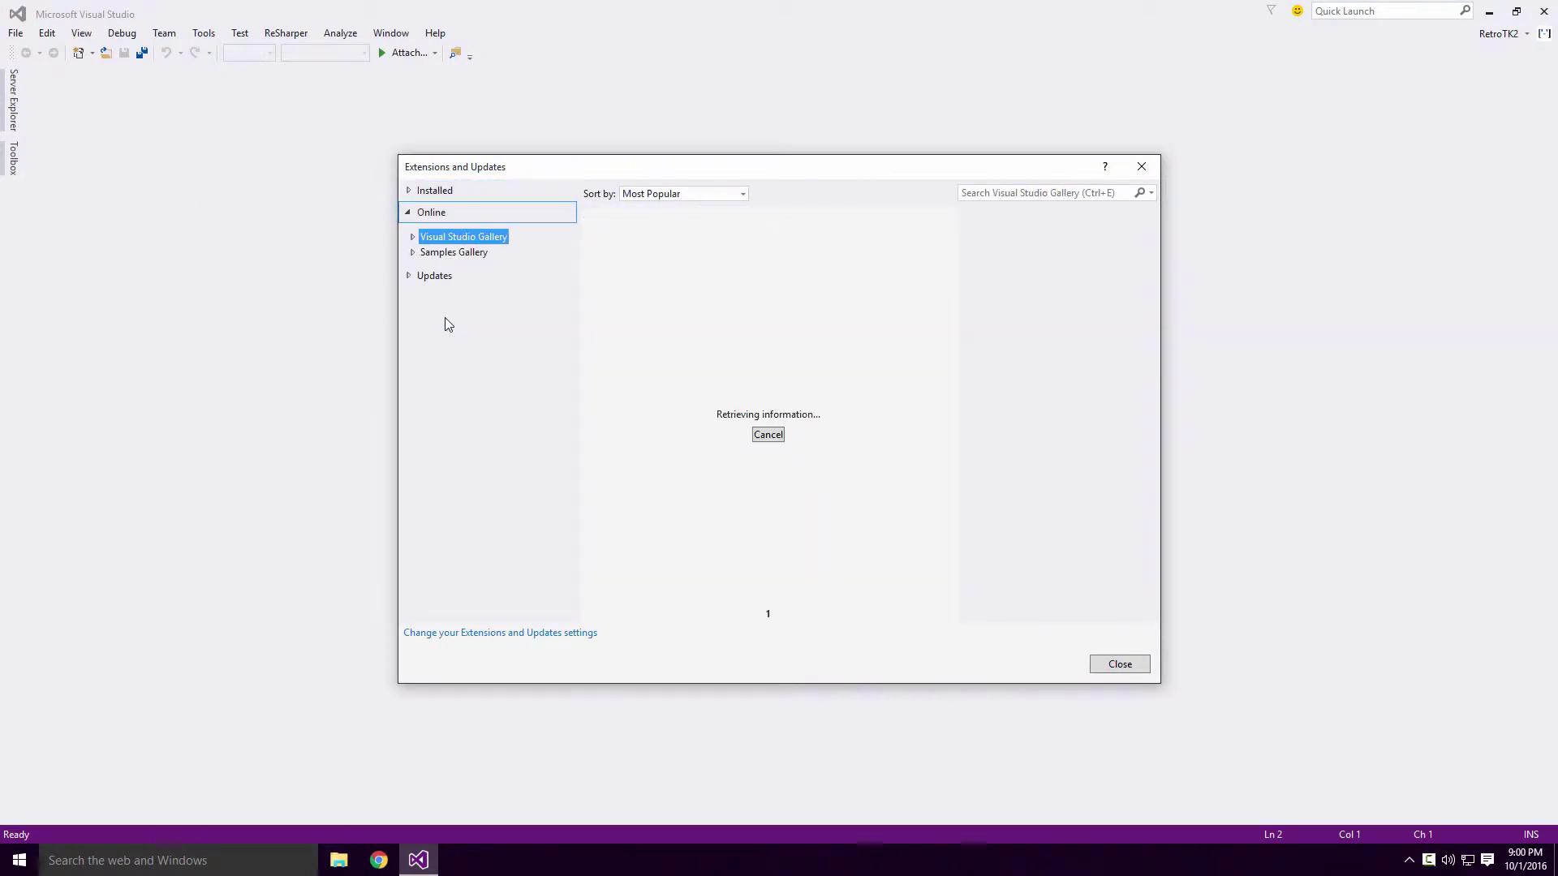
click(1020, 196)
text(Format save)
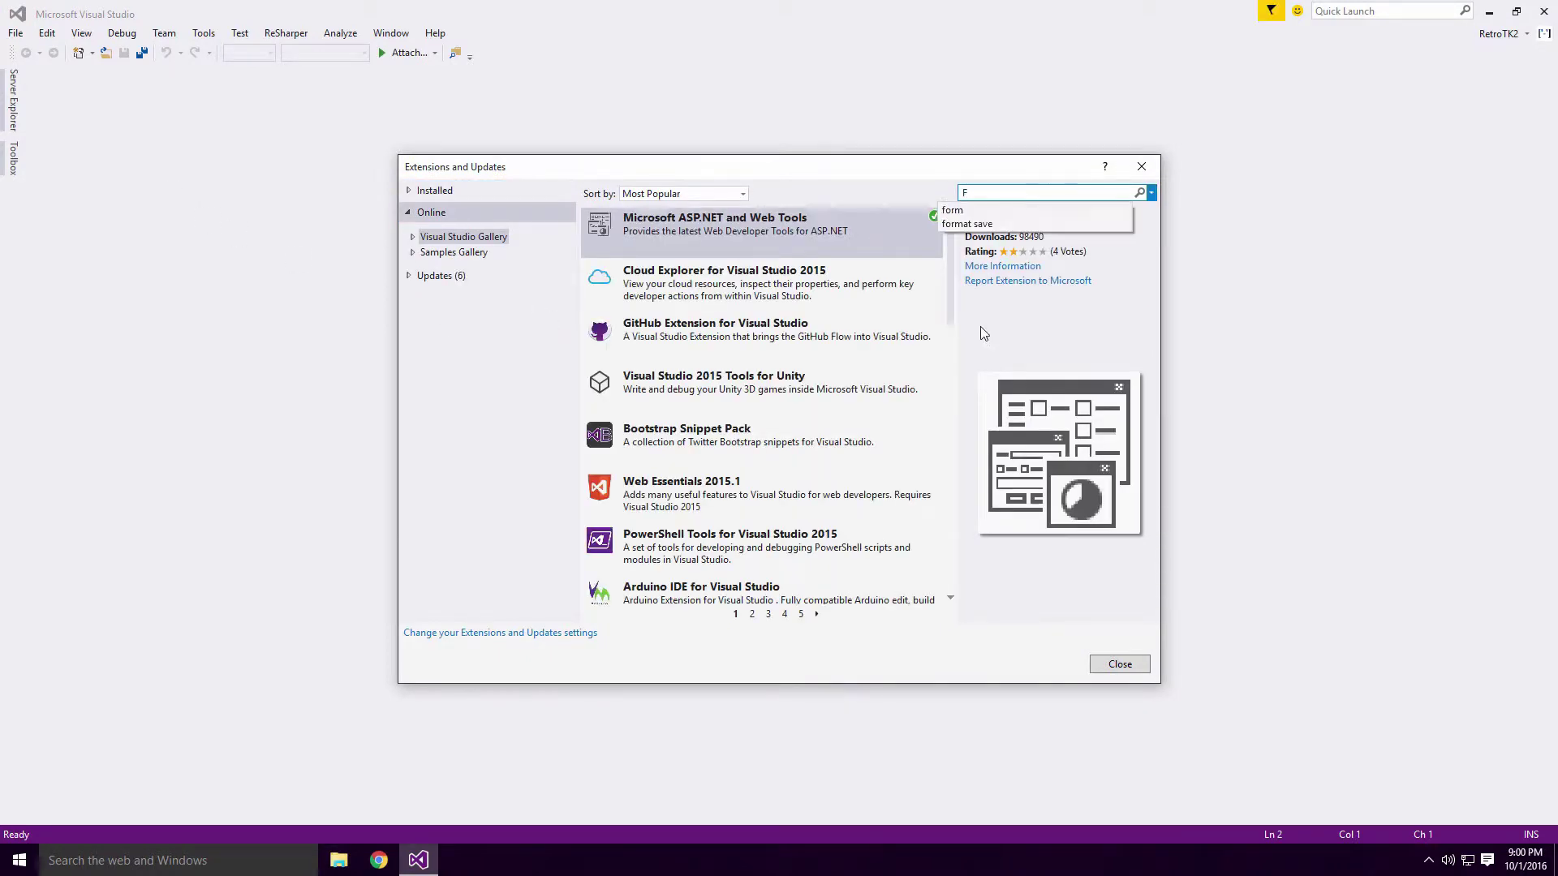
key(Return)
click(897, 277)
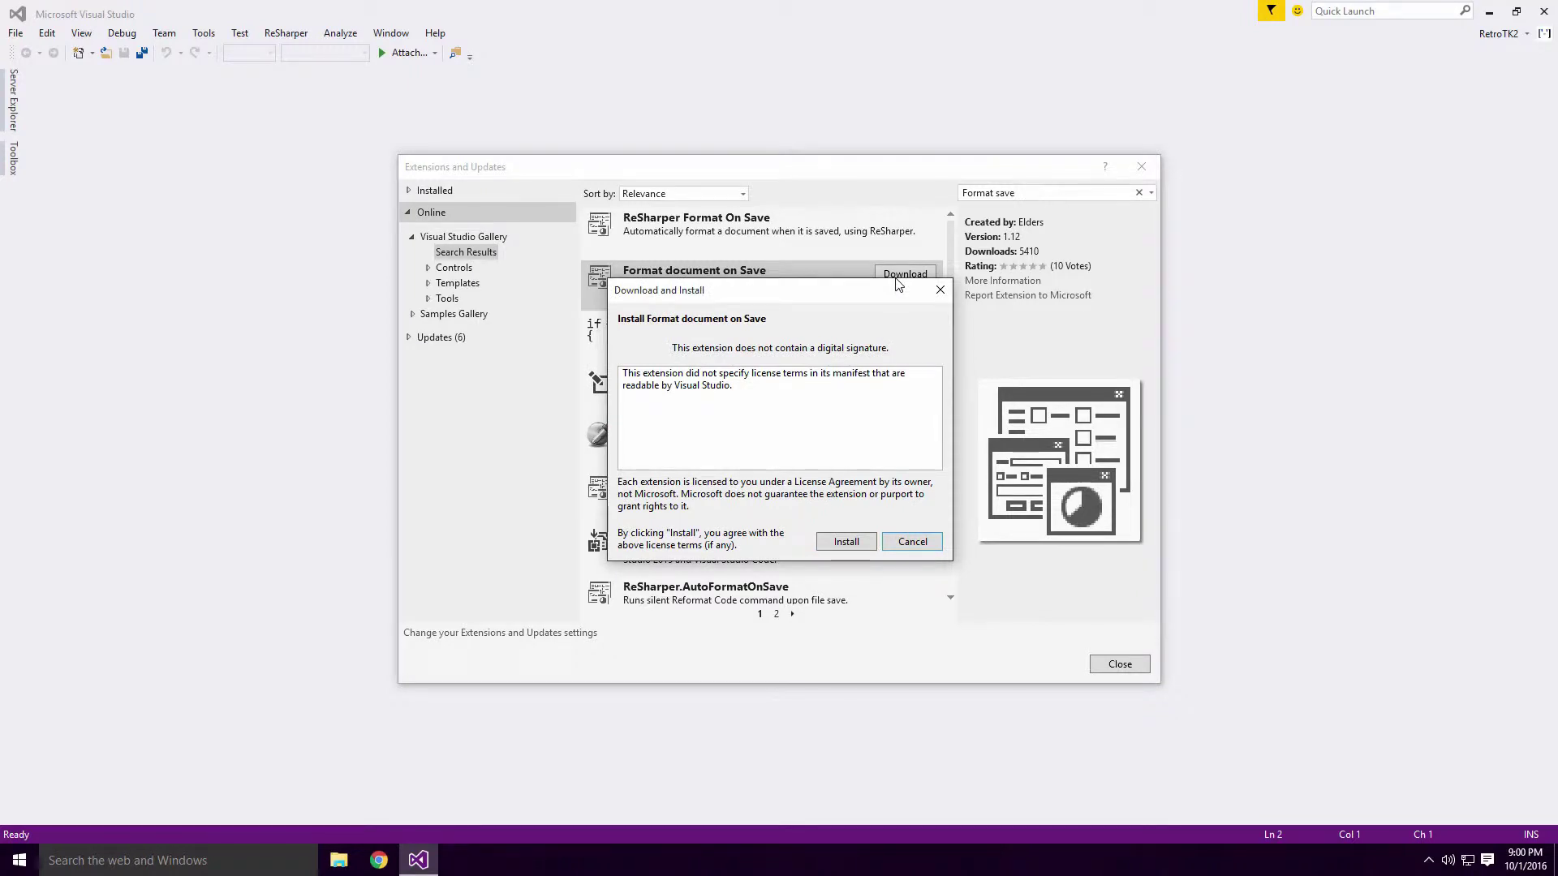
click(845, 542)
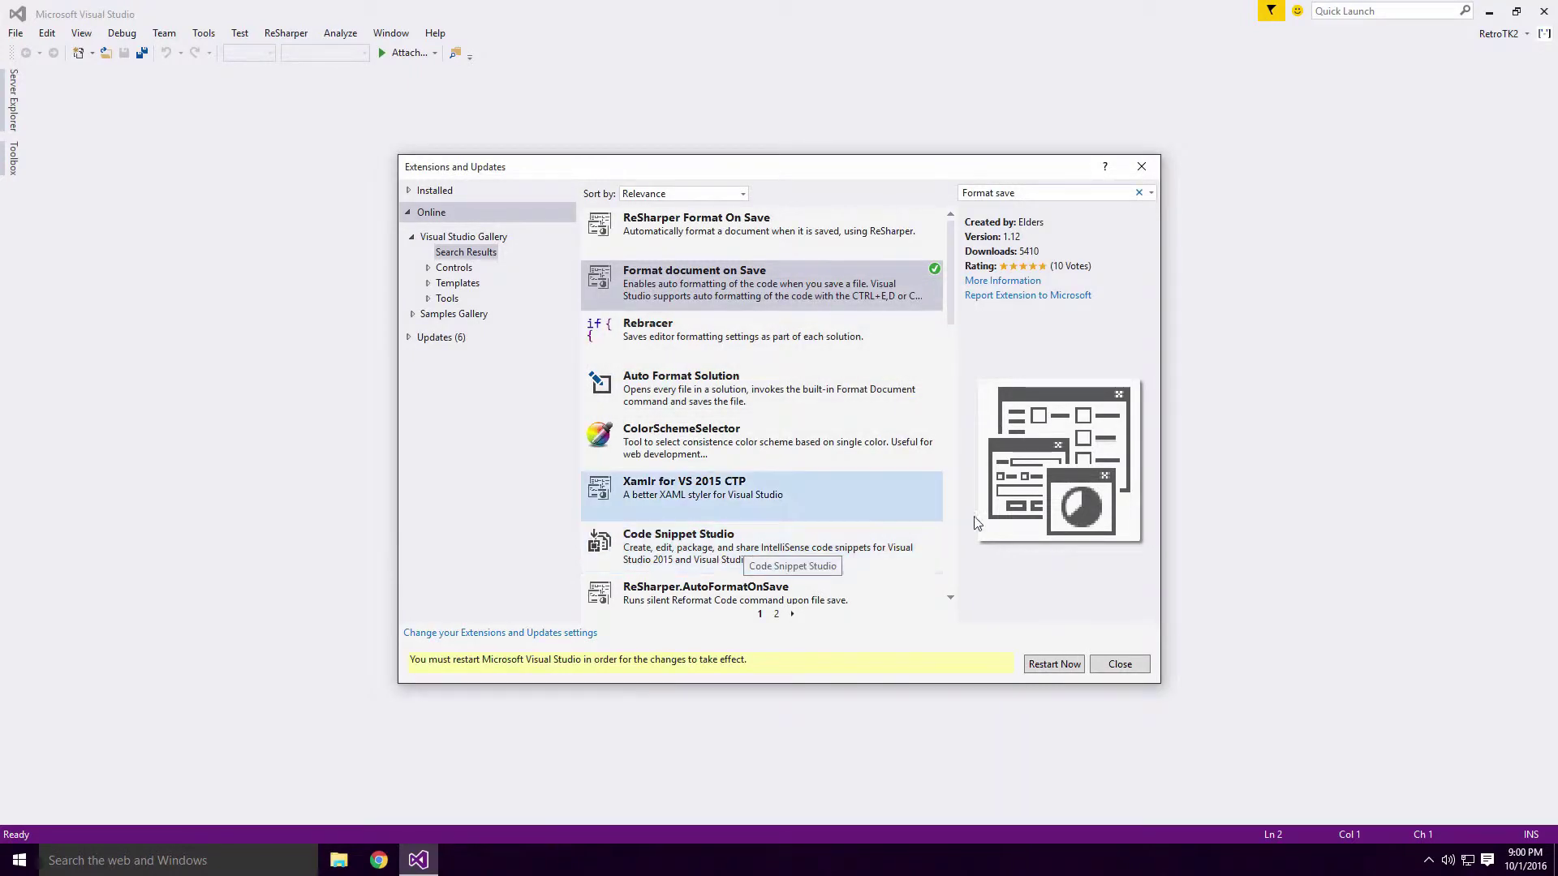
Restart Visual Studio and reopen the recent Example solution.
click(1053, 665)
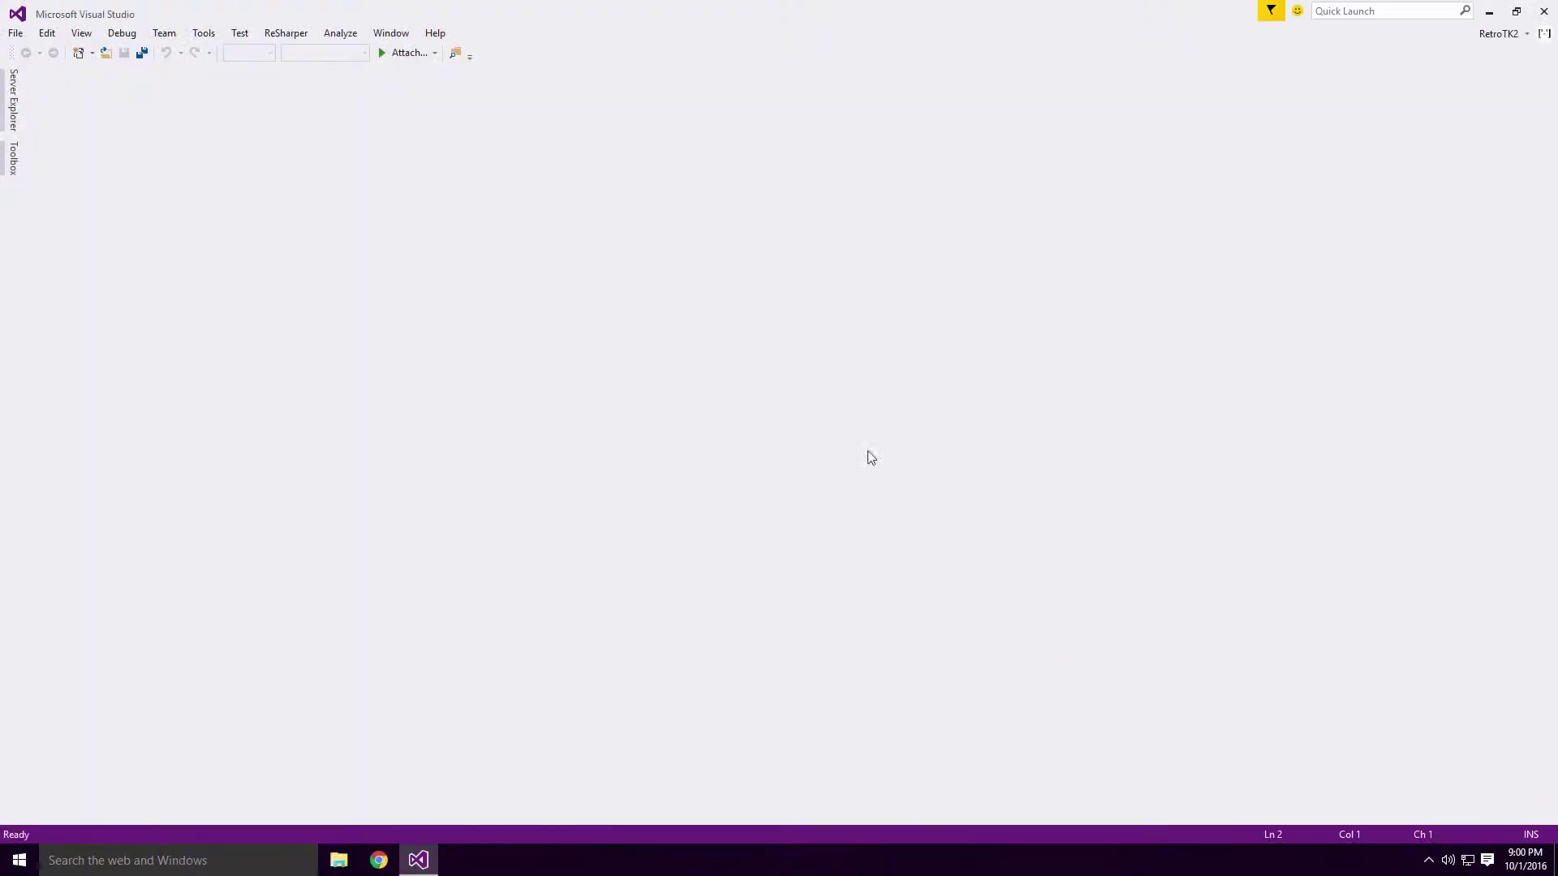
click(14, 32)
click(293, 279)
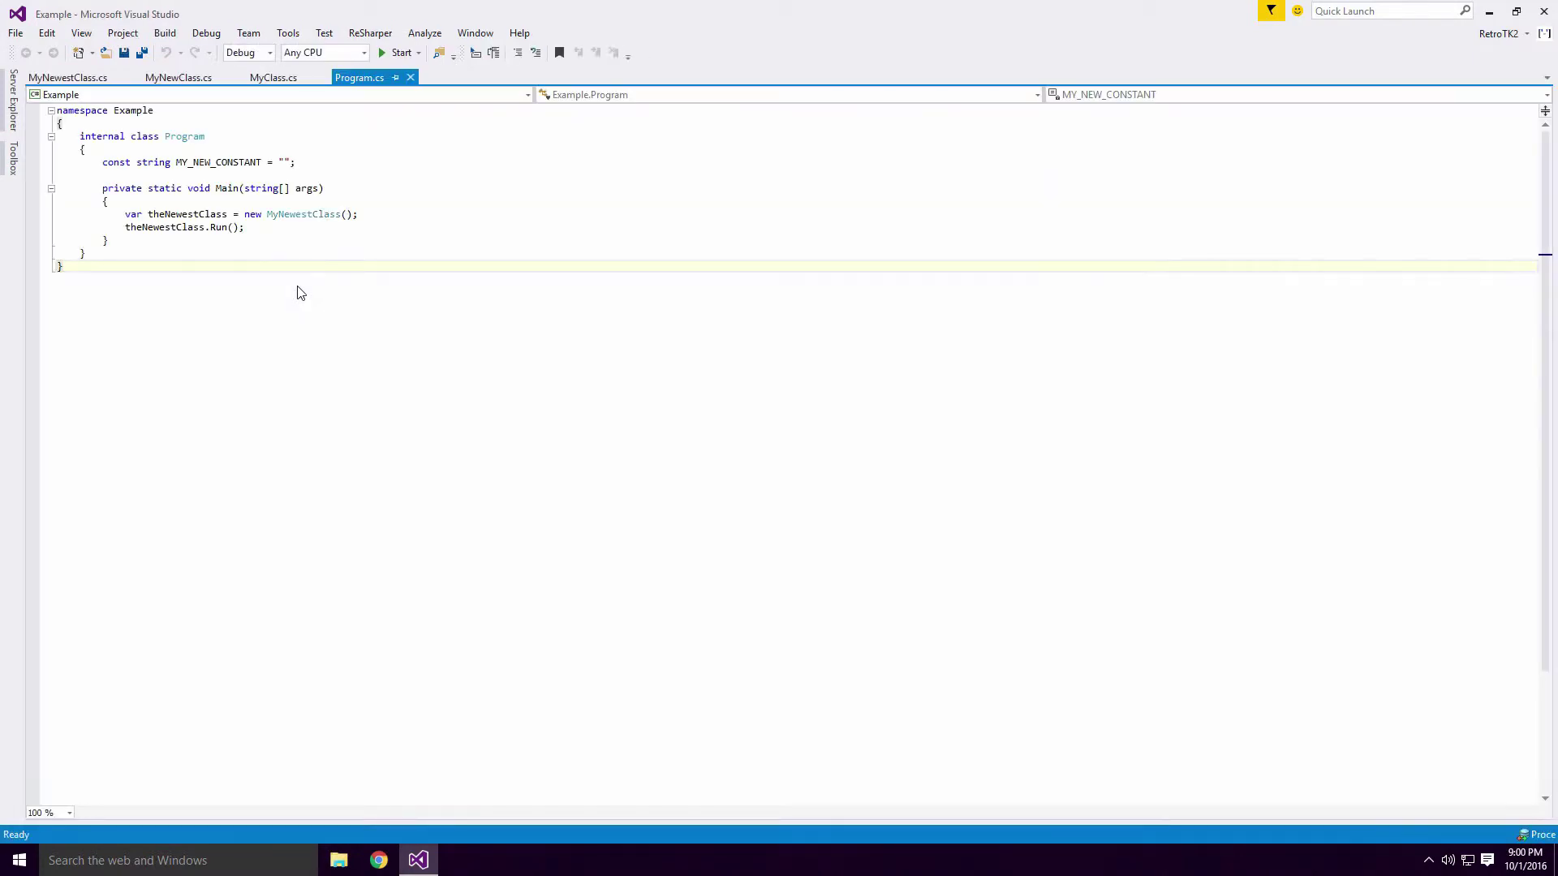
text(List<int> myList = new List<int>())
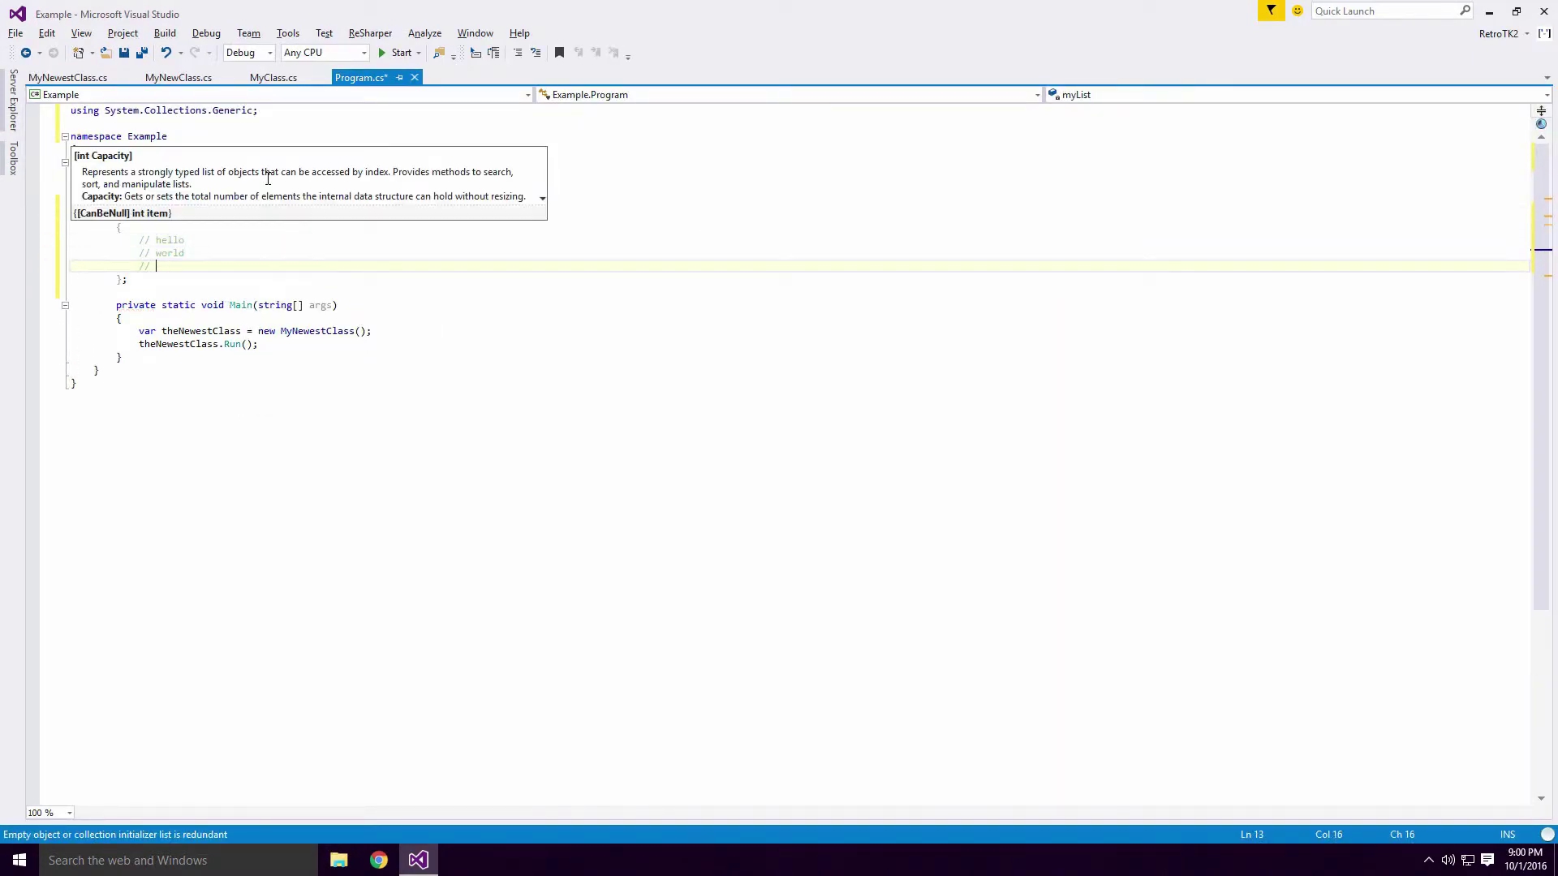
text( hello)
Finish the myList comment lines ('hello', 'world', 'I'm a List:)') and save Program.cs so it auto-formats.
key(Return)
text(// world)
key(Return)
text(// I'm a List:))
key(ctrl+s)
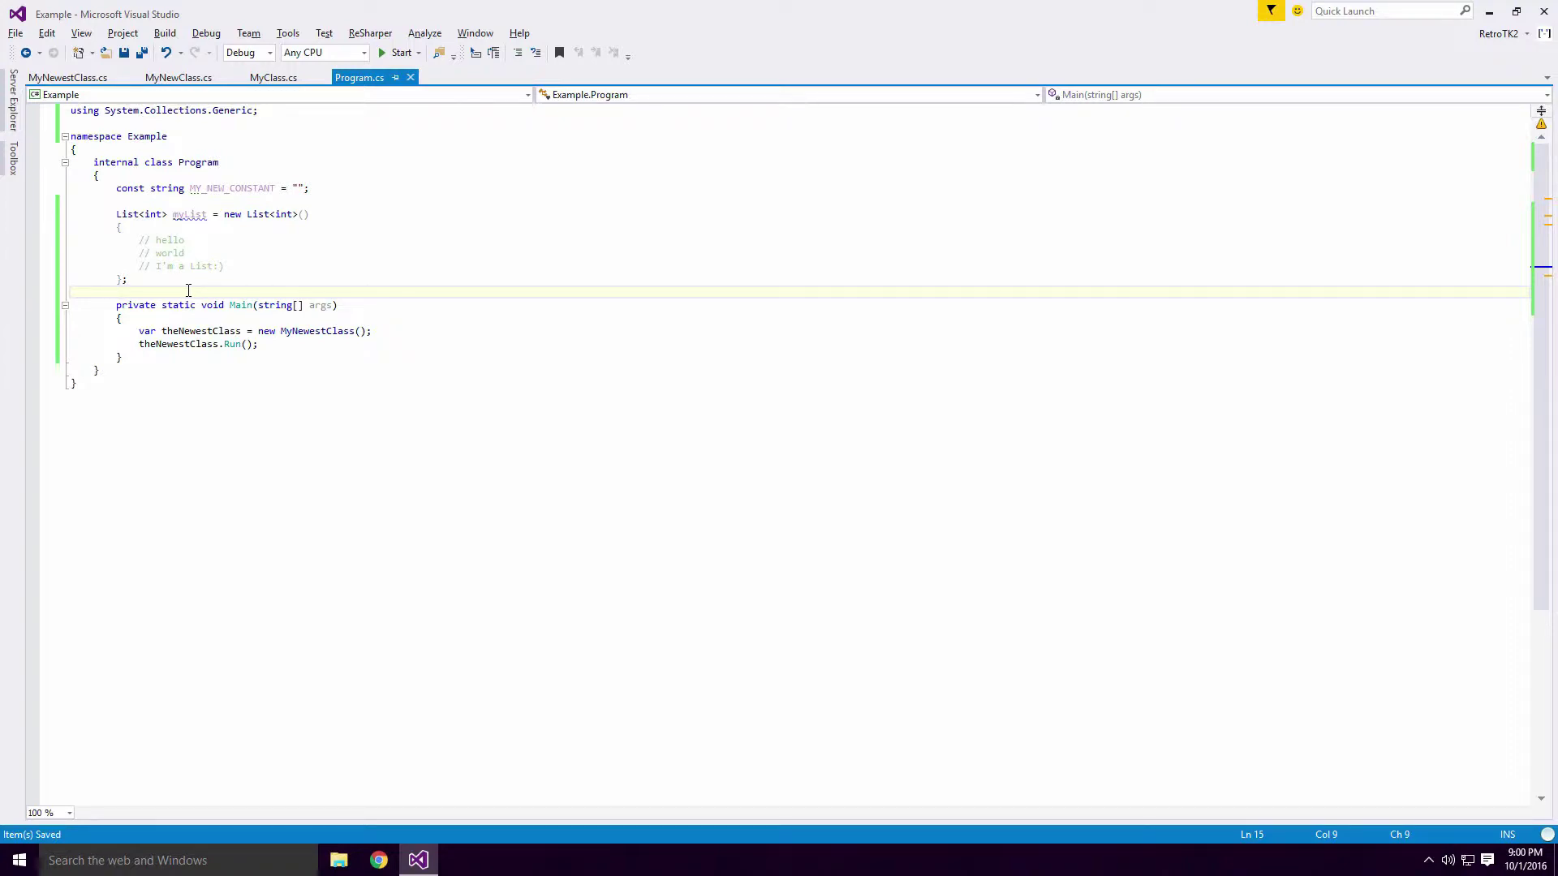
click(184, 383)
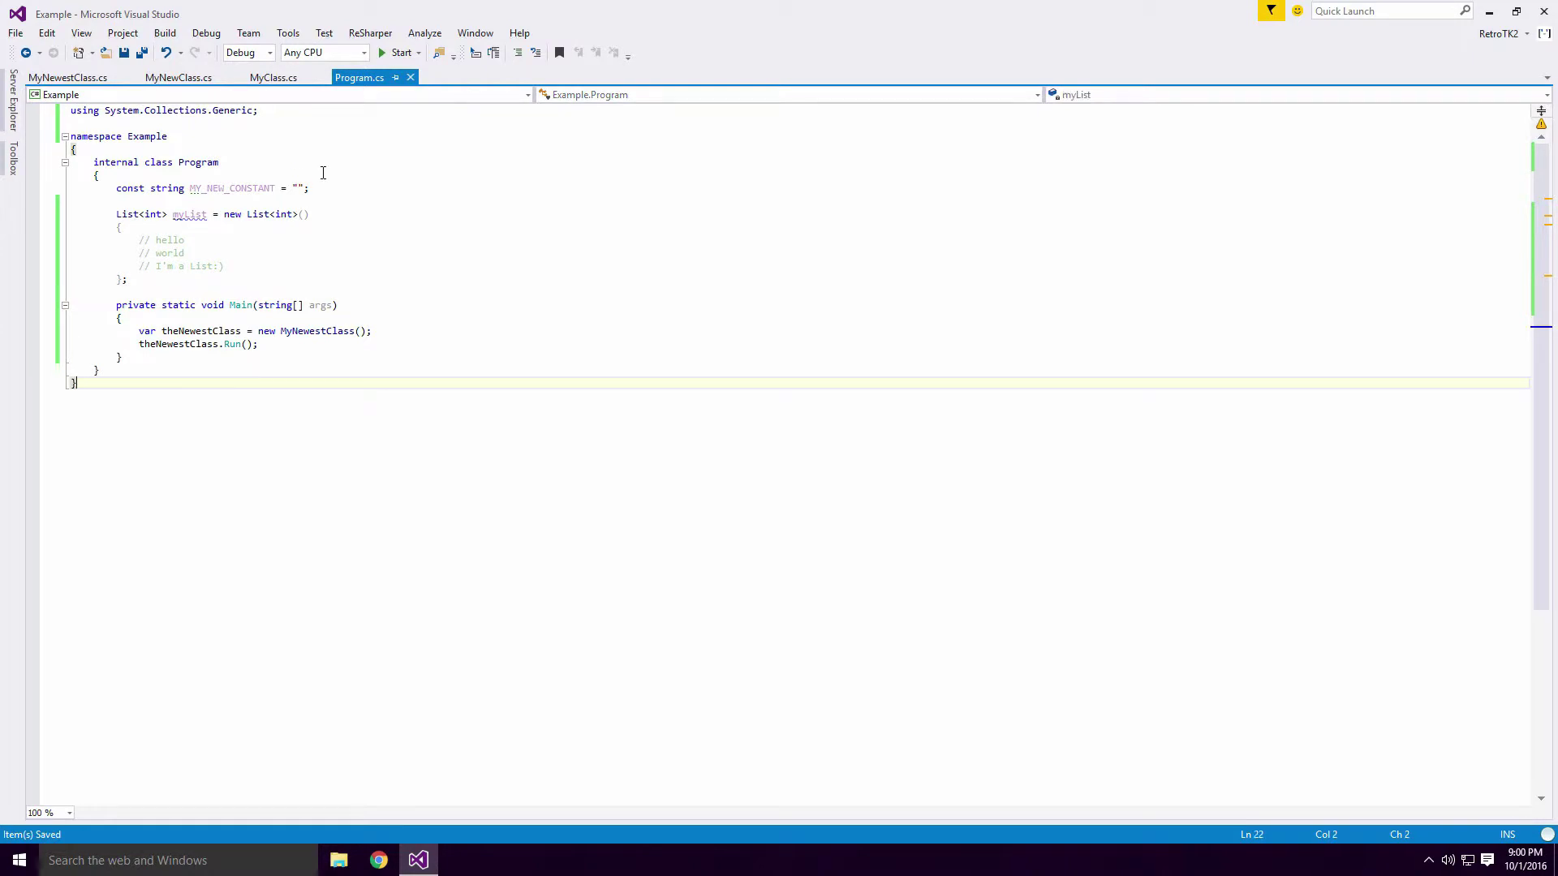
Search the online Extensions and Updates gallery for 'Format save'.
click(287, 33)
click(208, 166)
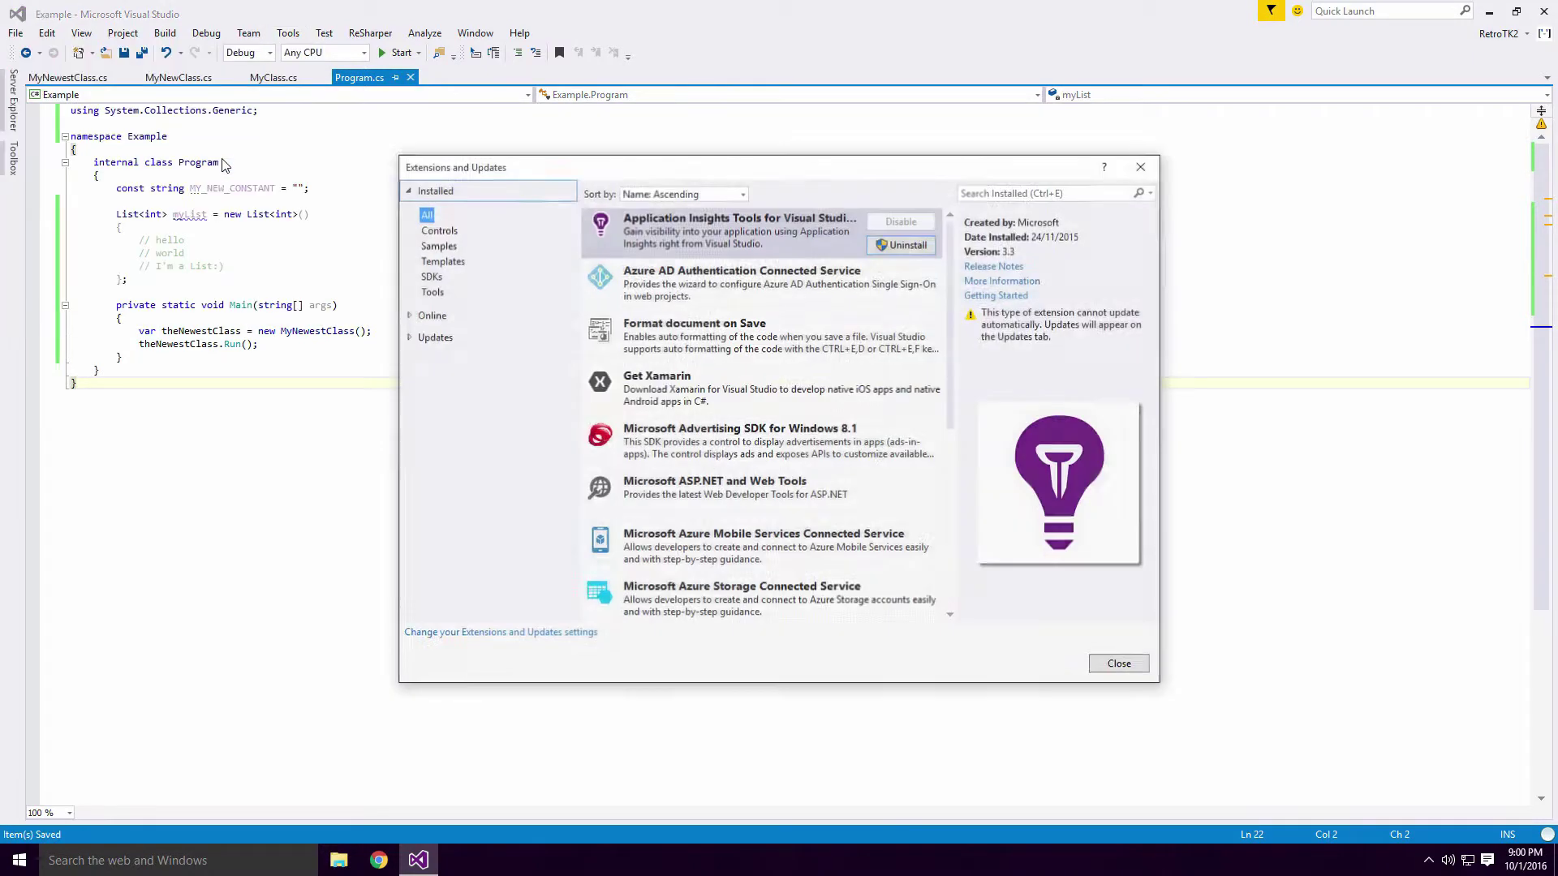
click(459, 300)
click(995, 192)
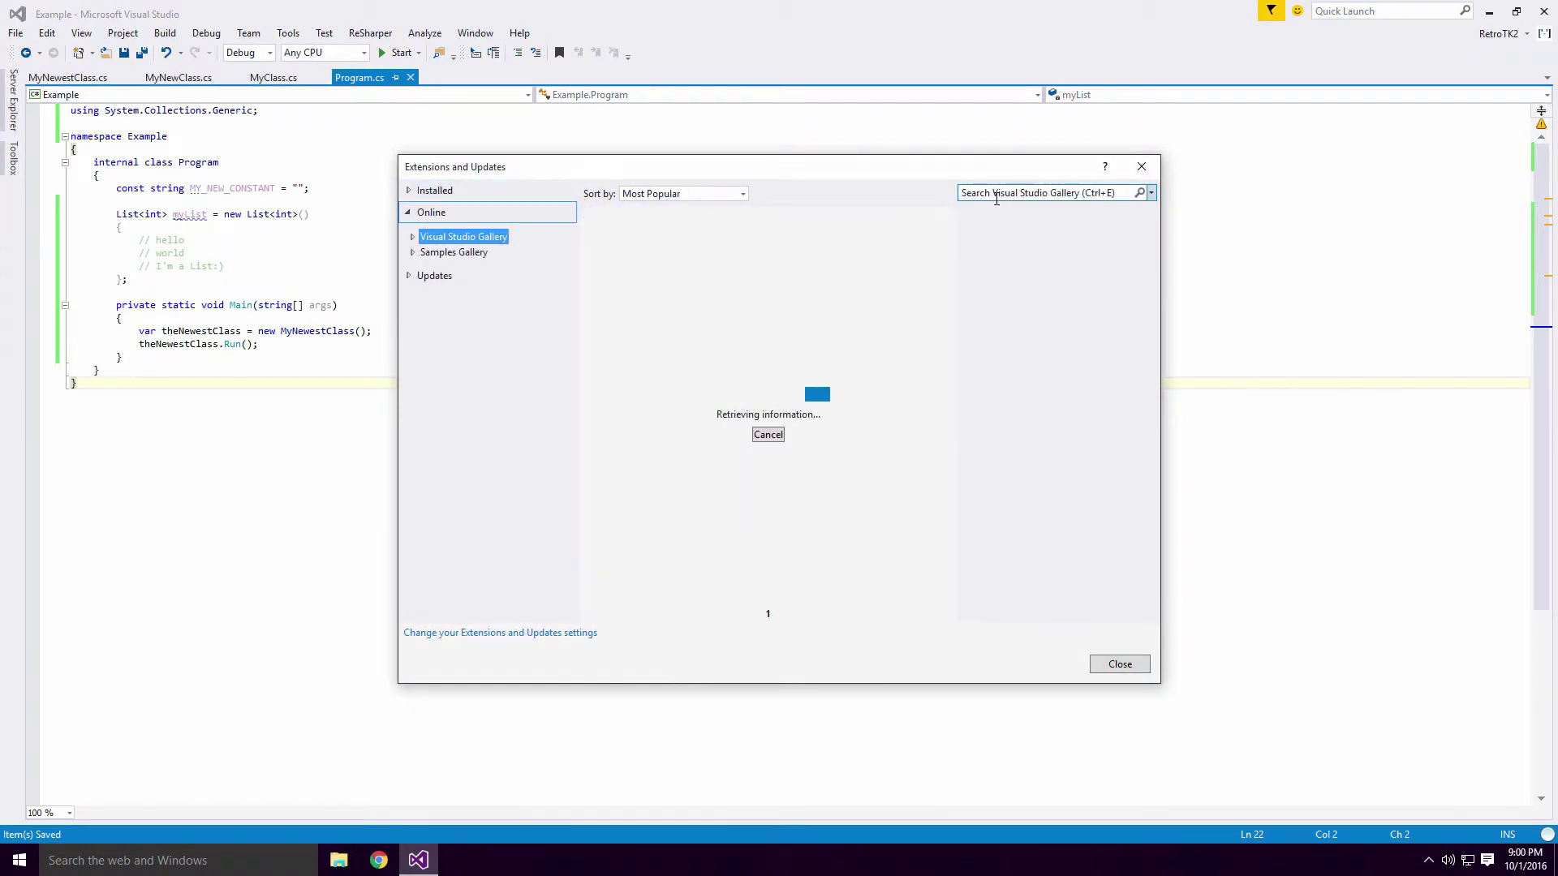
text(f)
key(Down)
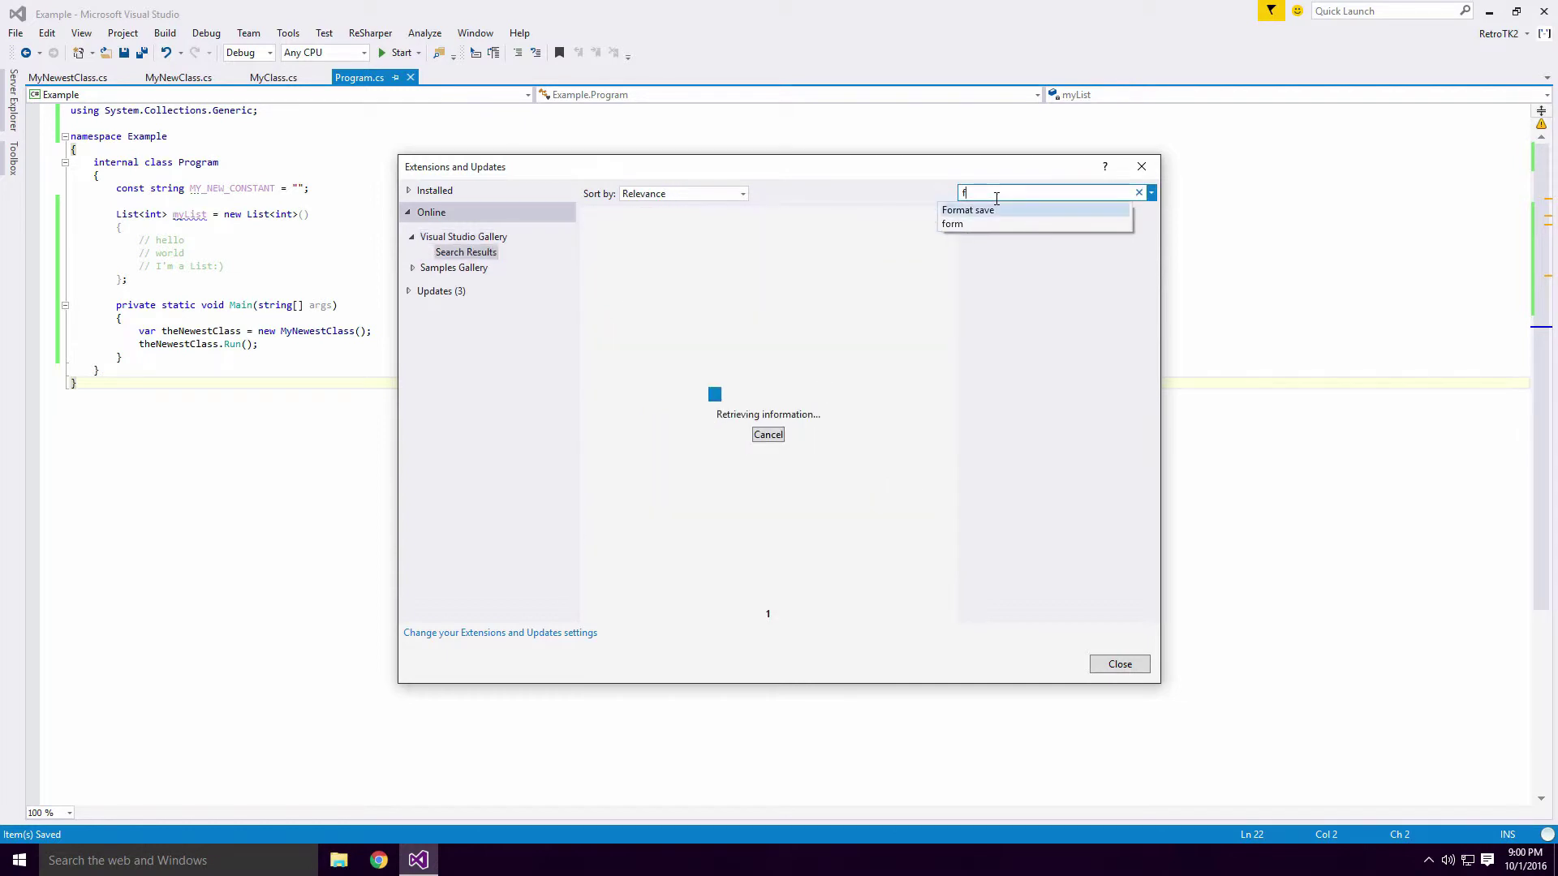
key(Return)
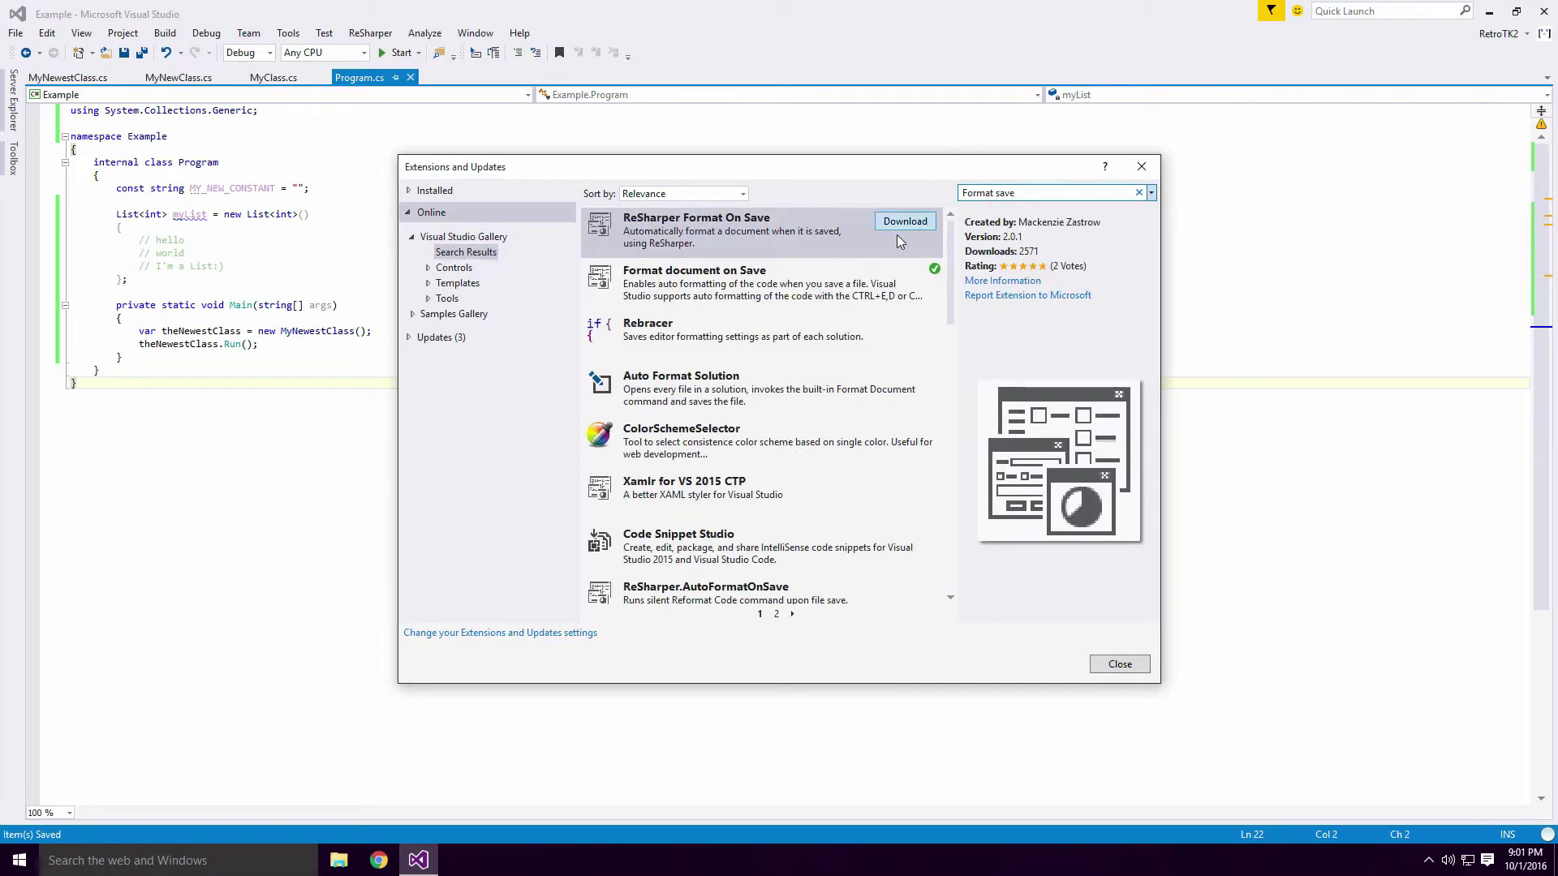
Install ReSharper Format On Save and disable the Format document on Save extension.
click(895, 226)
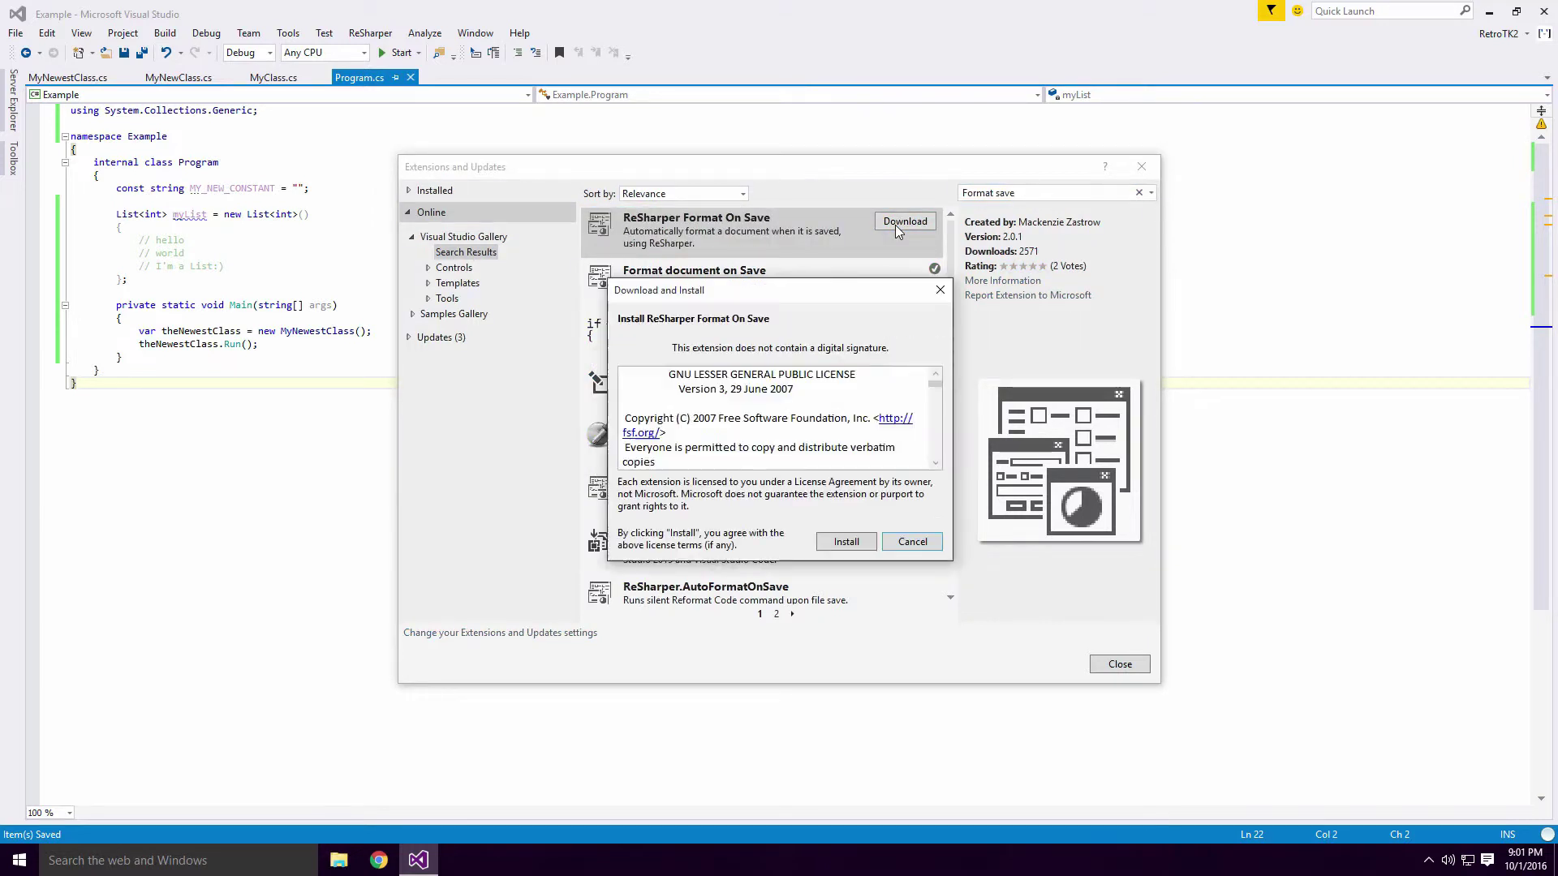
click(855, 548)
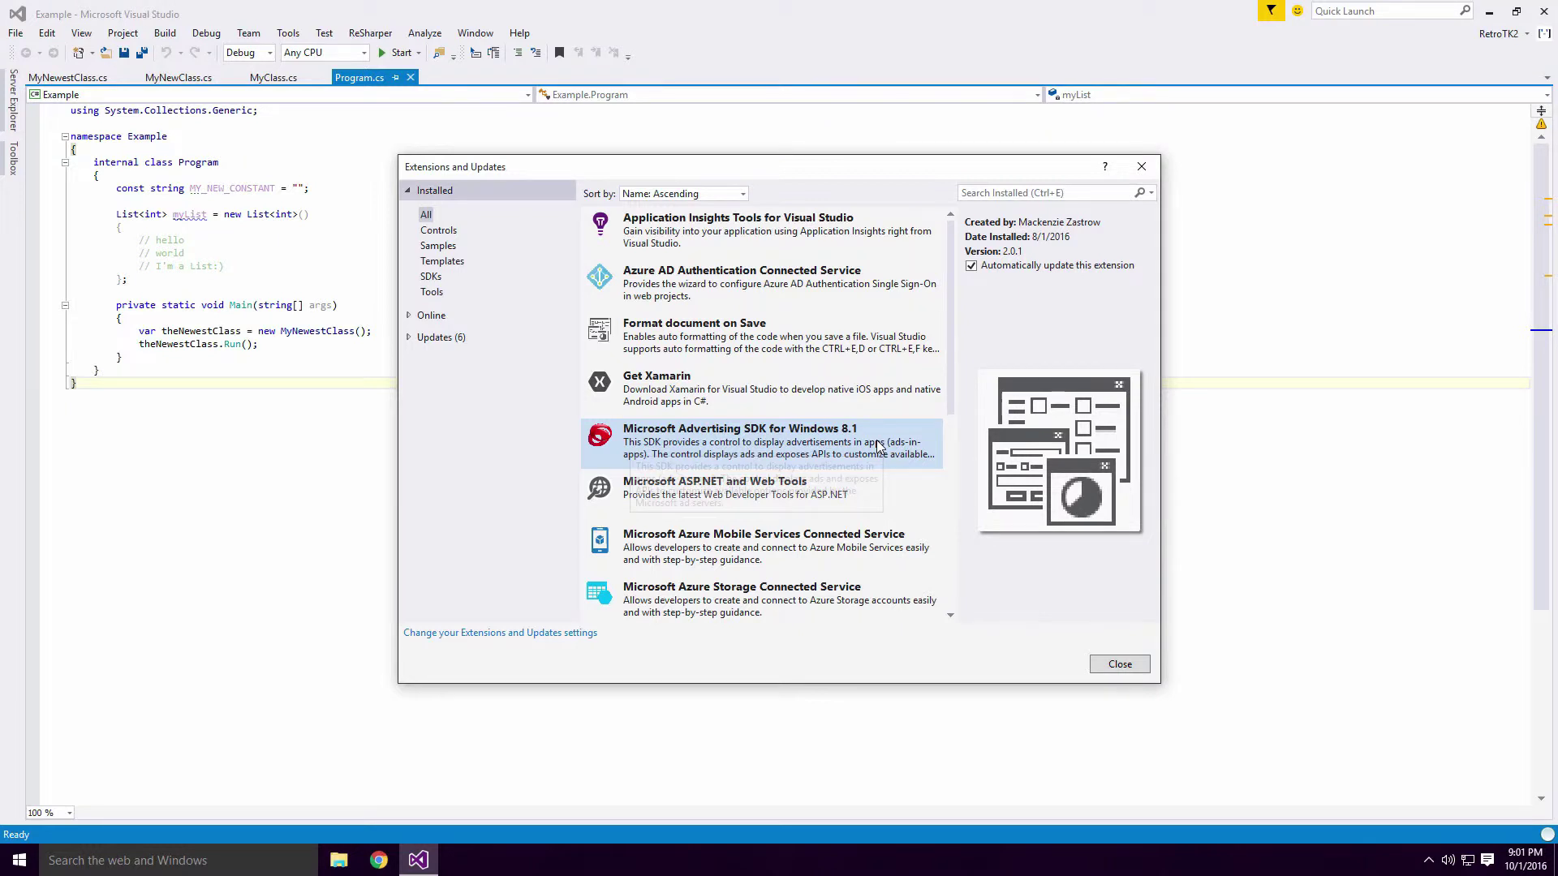
click(910, 343)
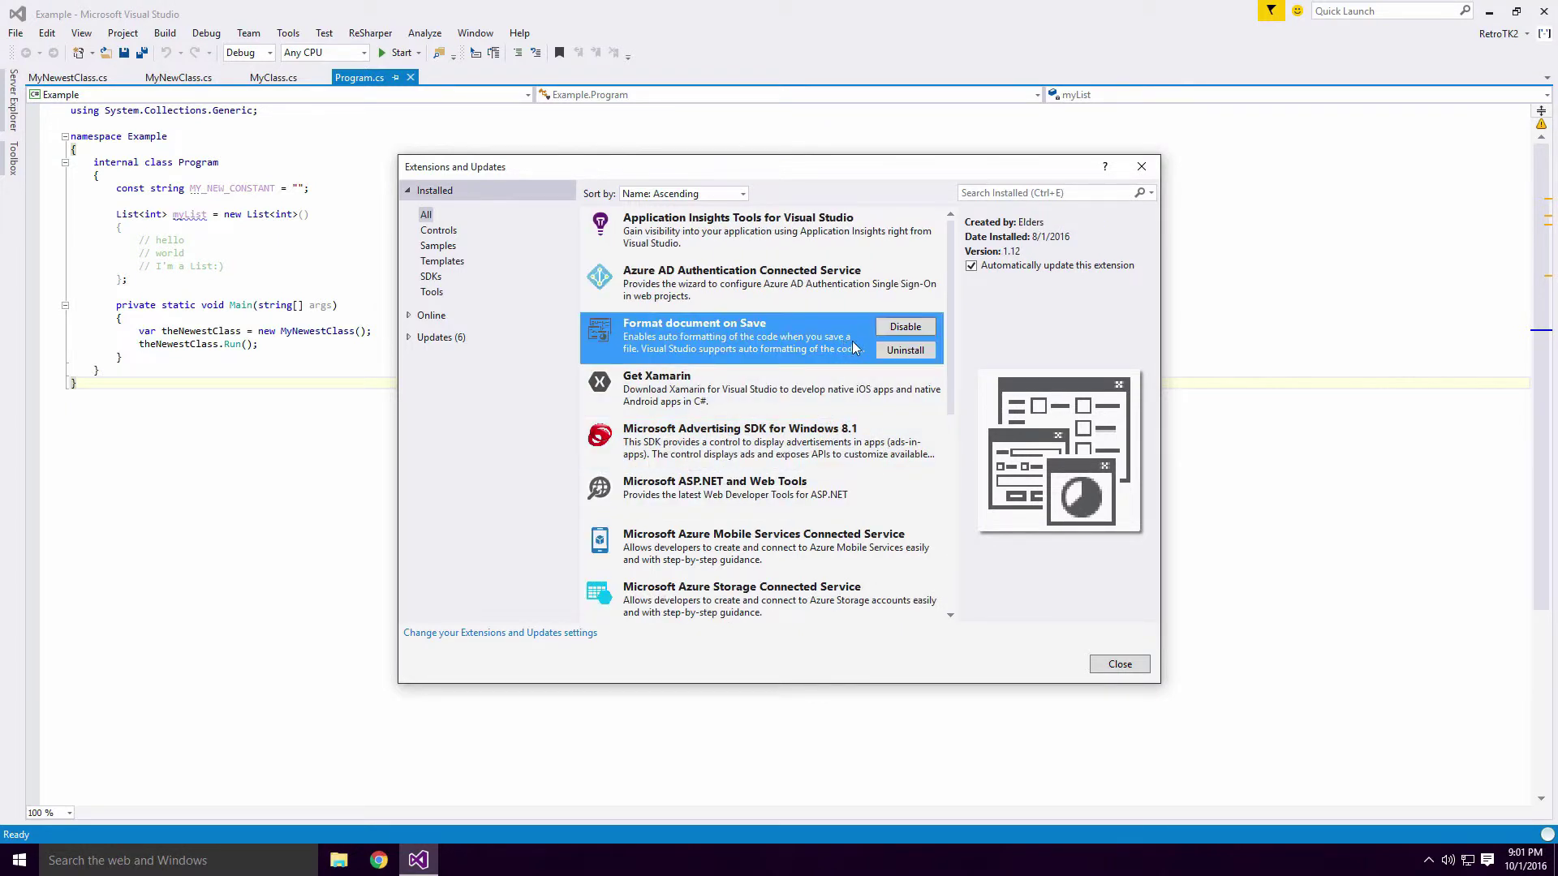
click(908, 327)
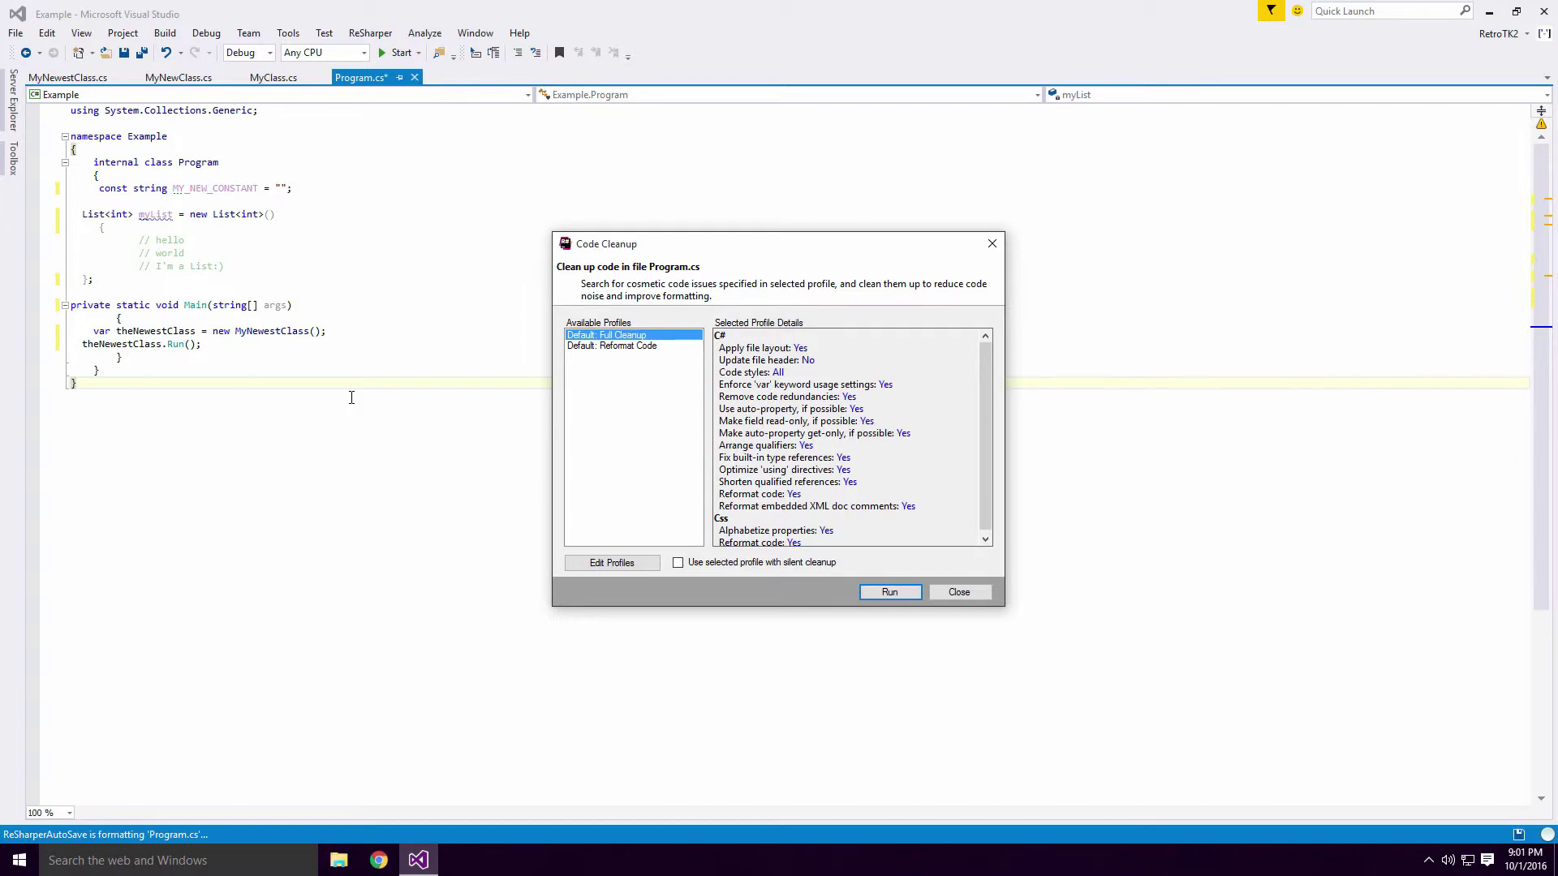
Run Code Cleanup on Program.cs with Default: Reformat Code, made the silent cleanup profile.
click(632, 347)
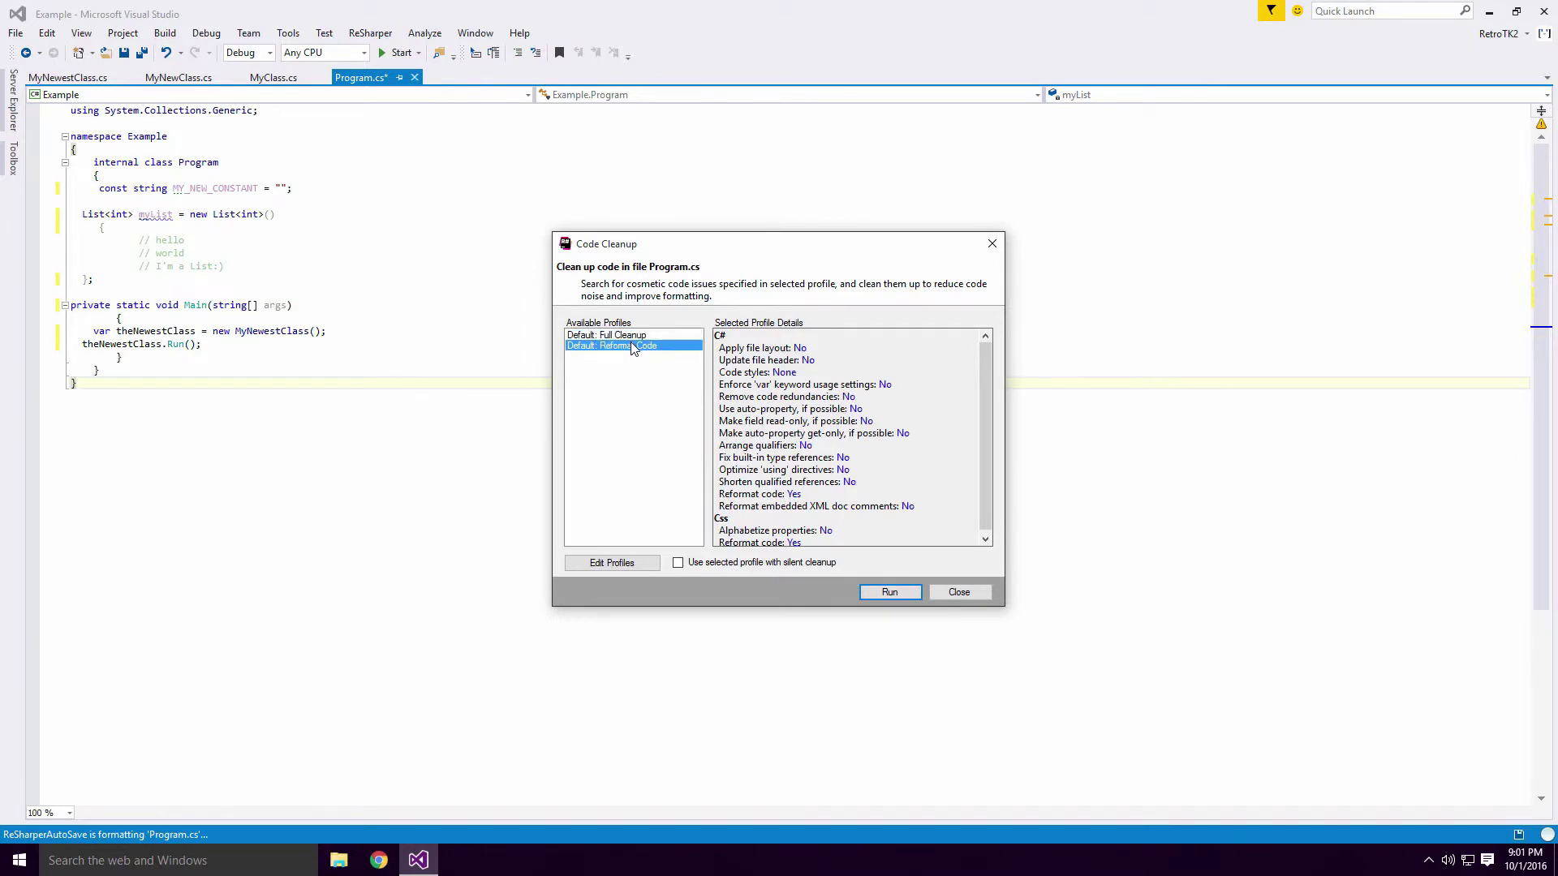
click(678, 563)
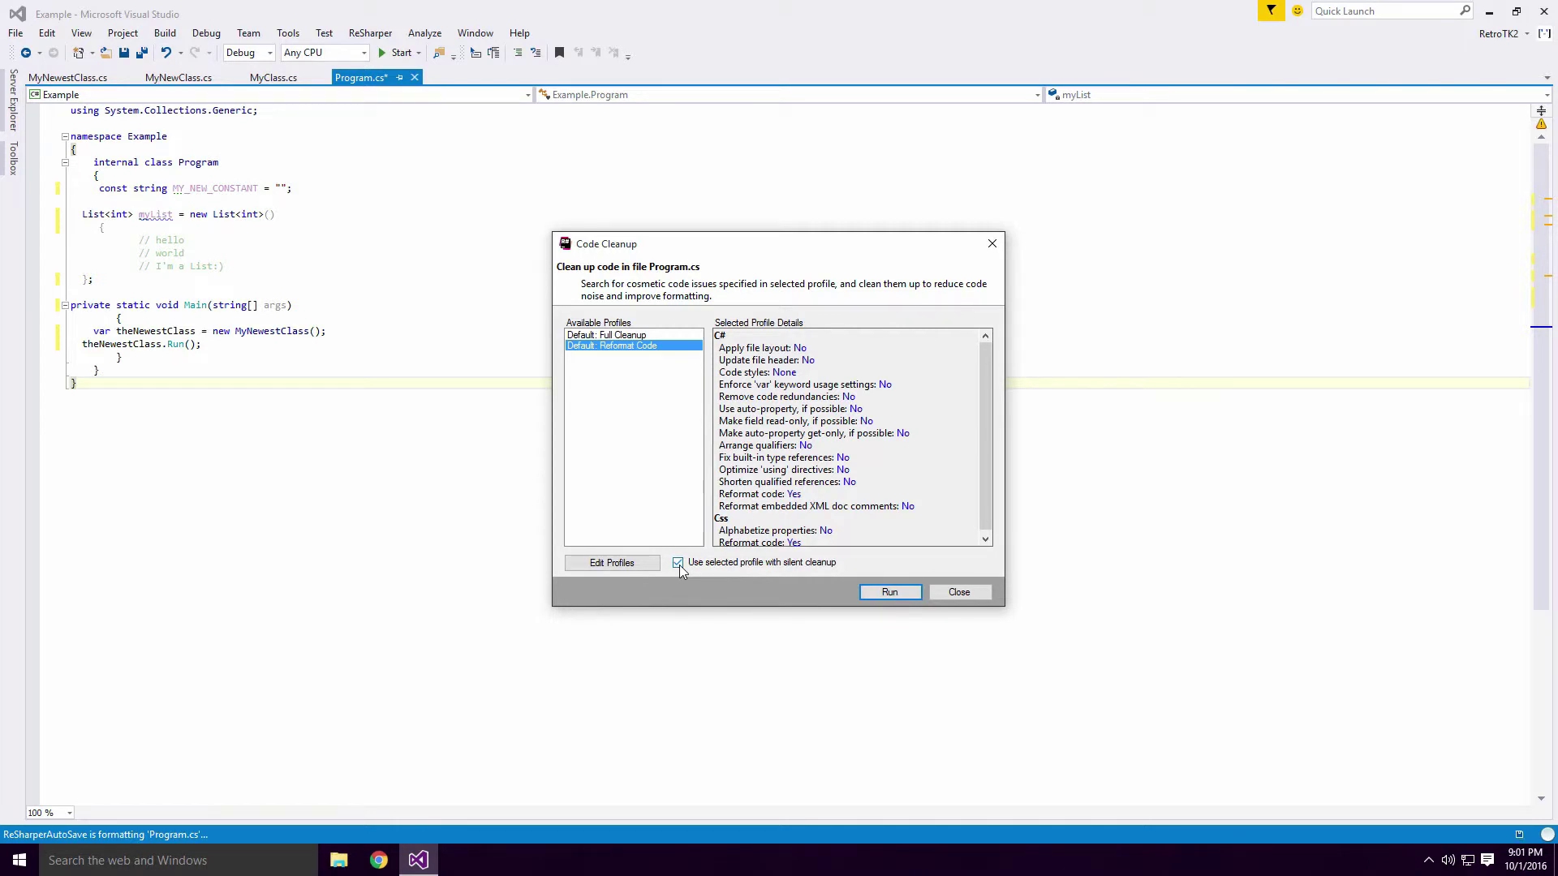
click(890, 592)
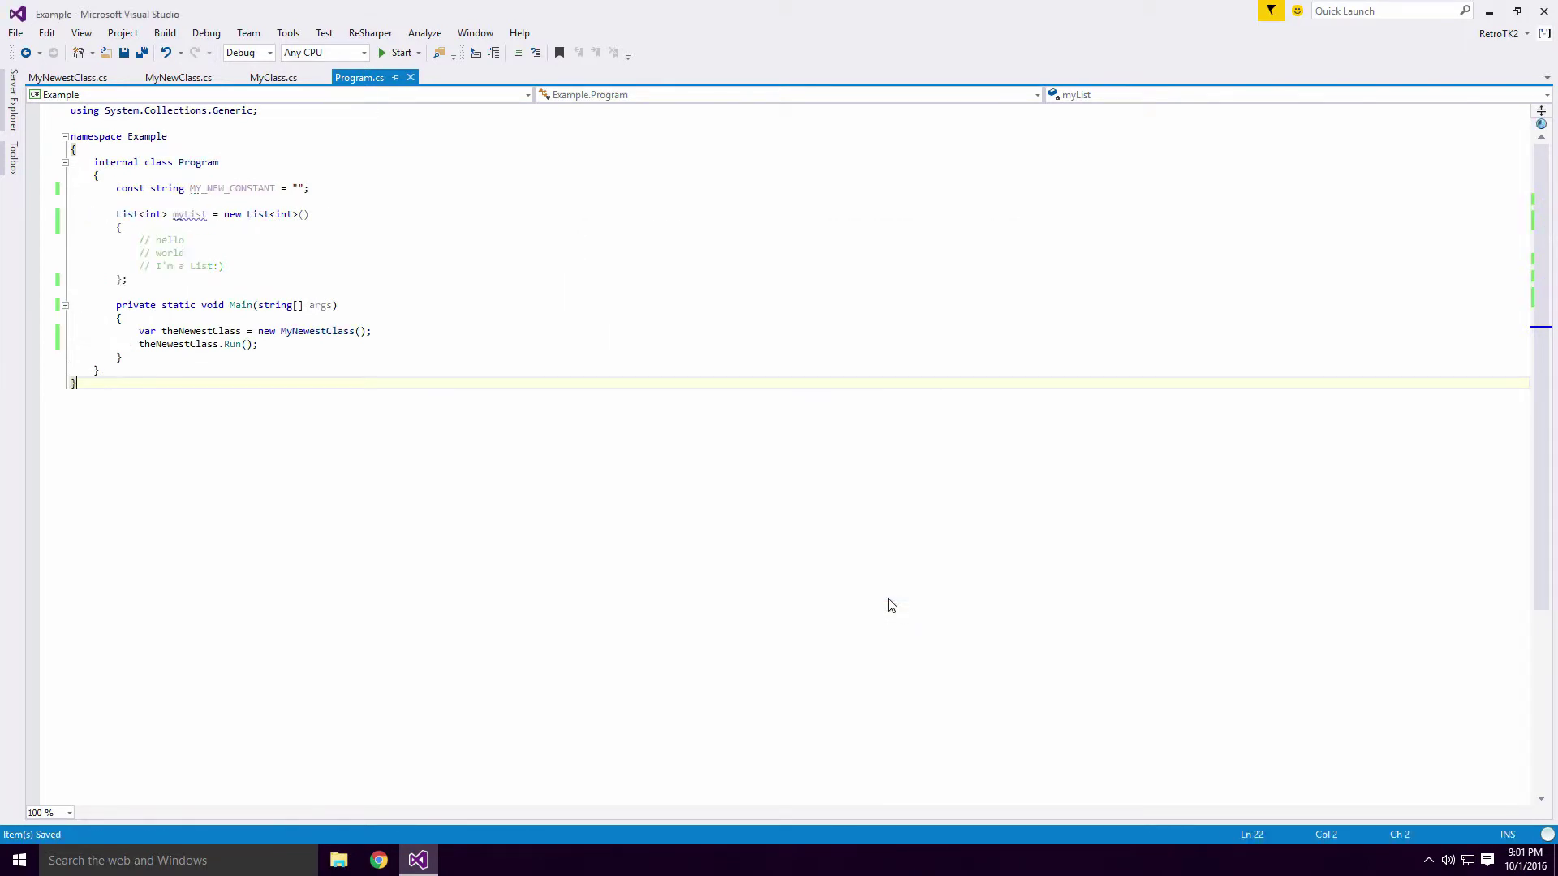
click(304, 277)
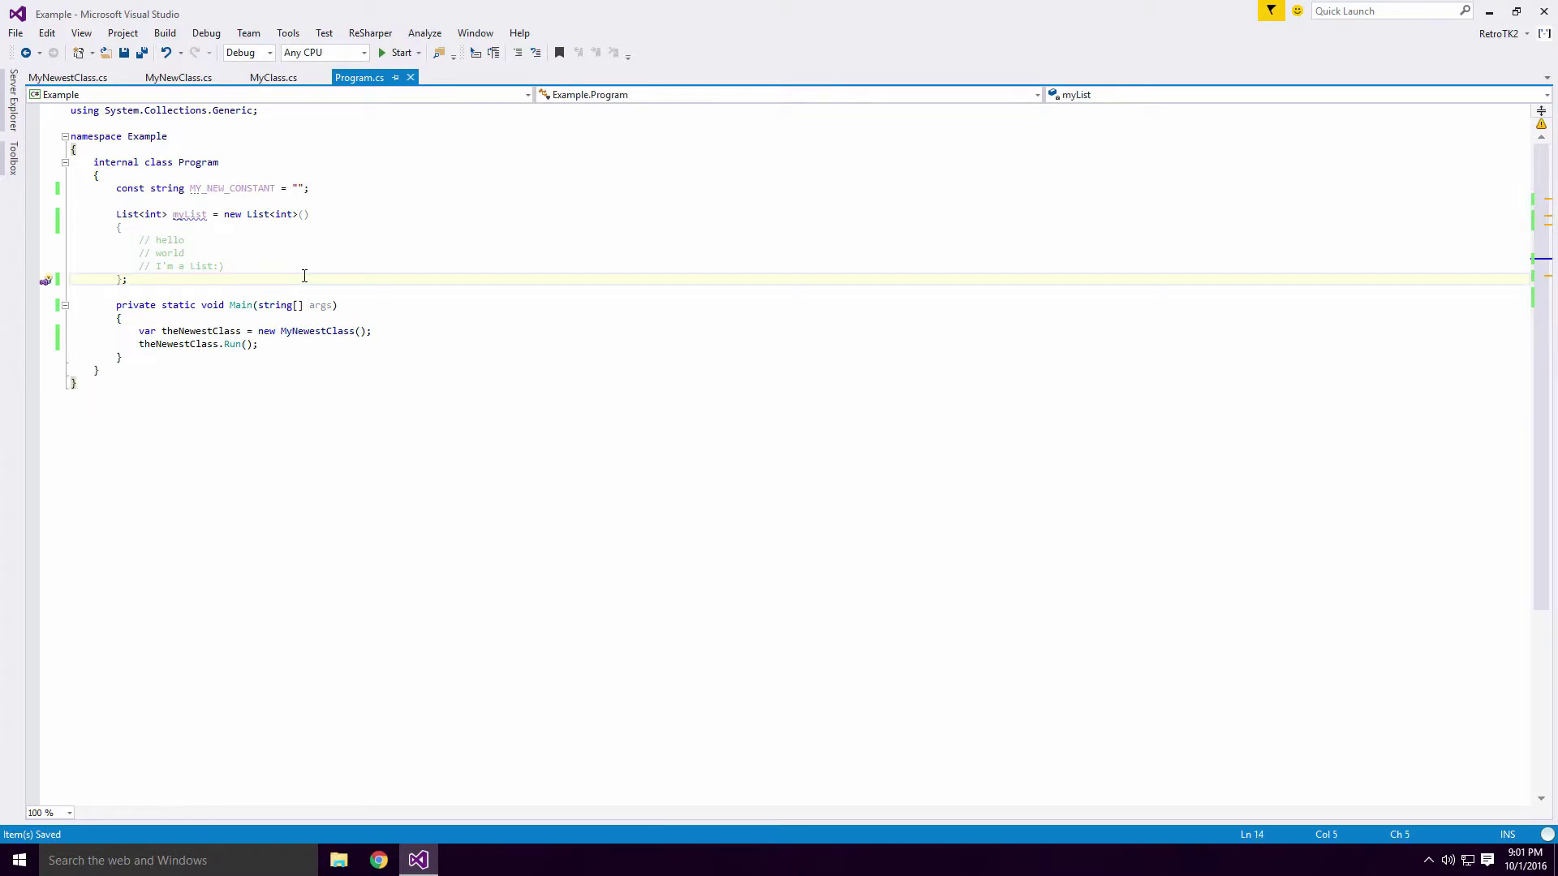
Undo the reformatting and set the silent clean-up profile to Default: Full Cleanup.
key(ctrl+z)
key(ctrl+alt+f)
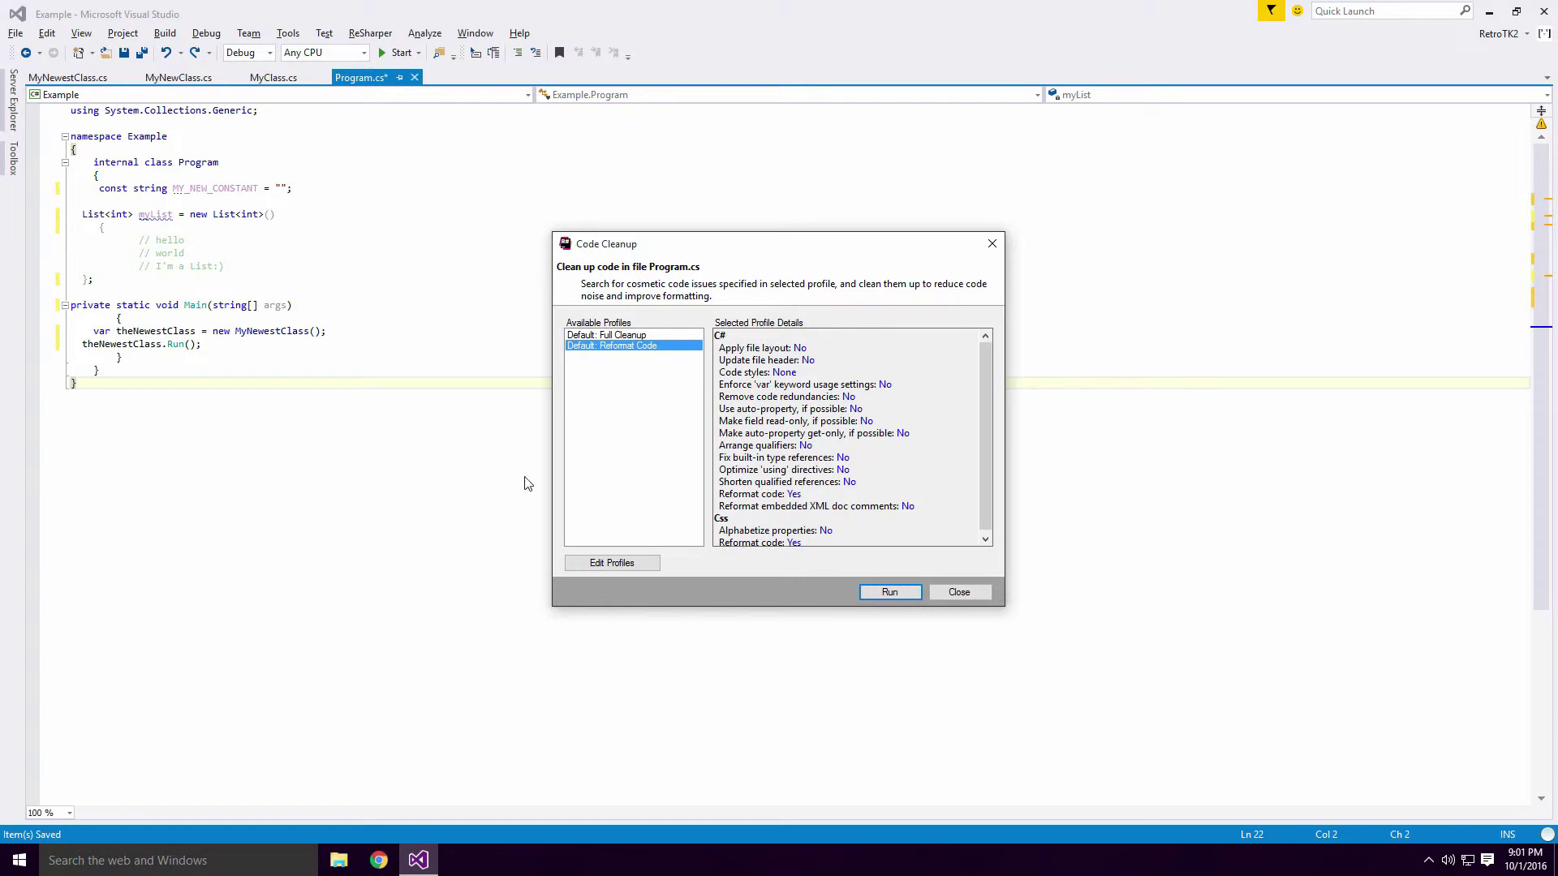
click(594, 561)
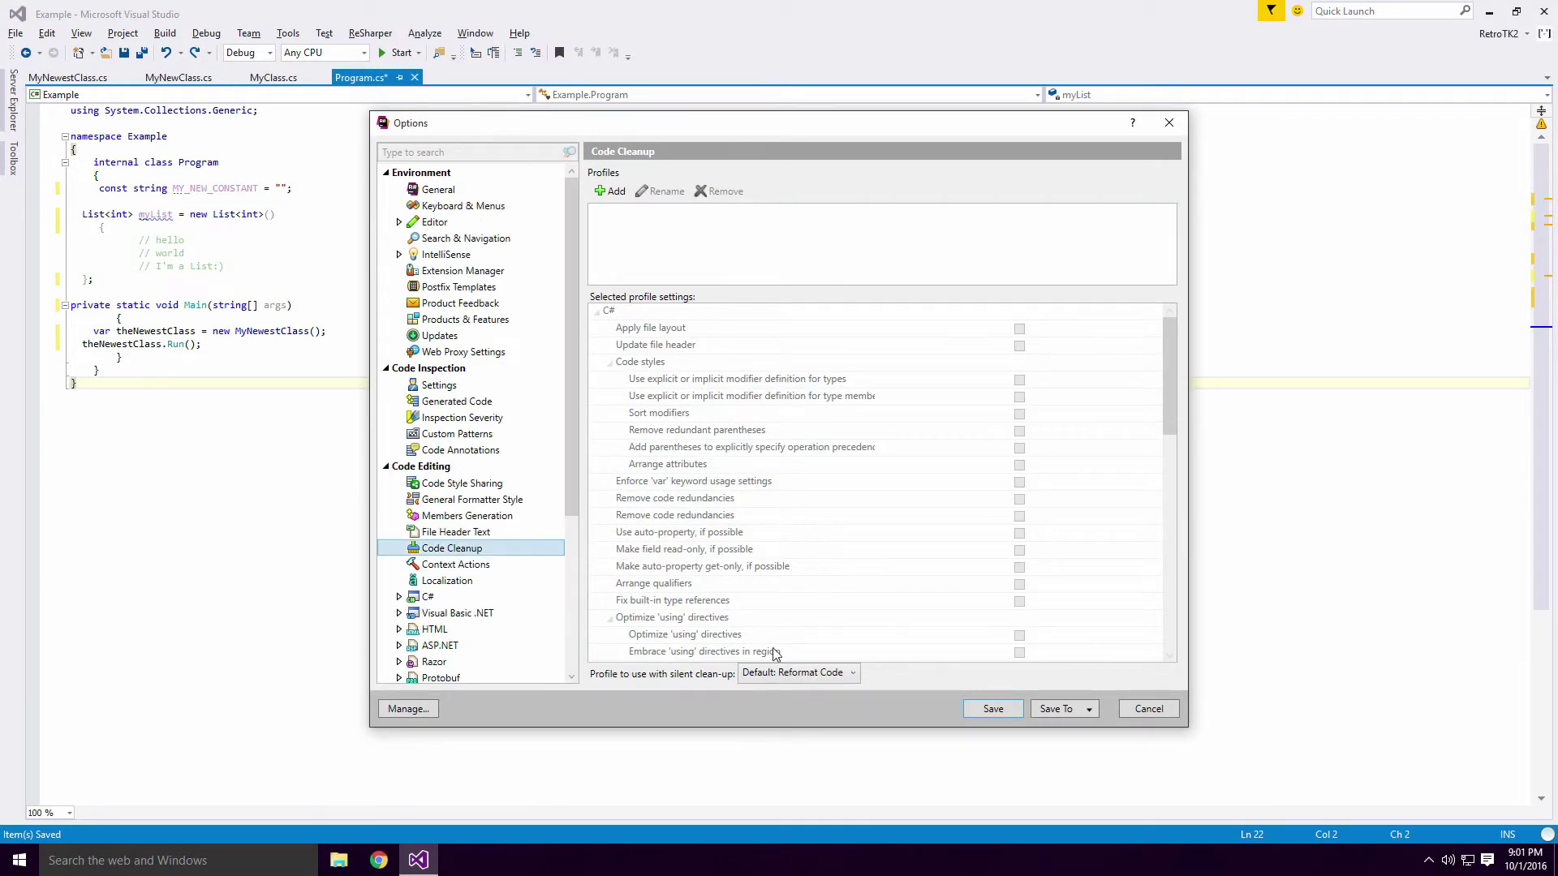
click(800, 675)
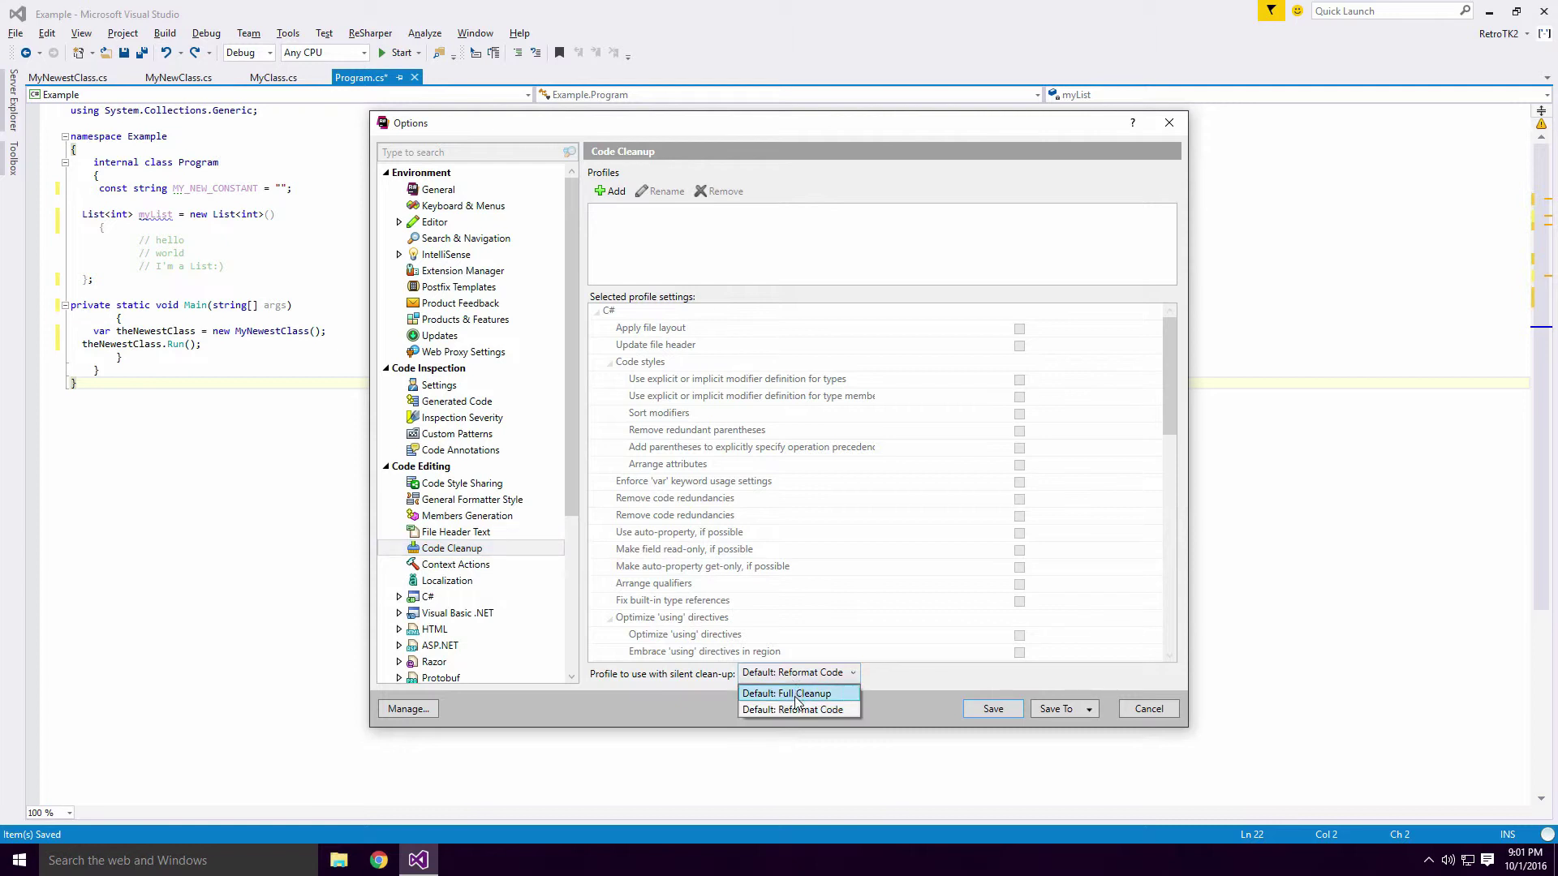
click(798, 694)
key(Return)
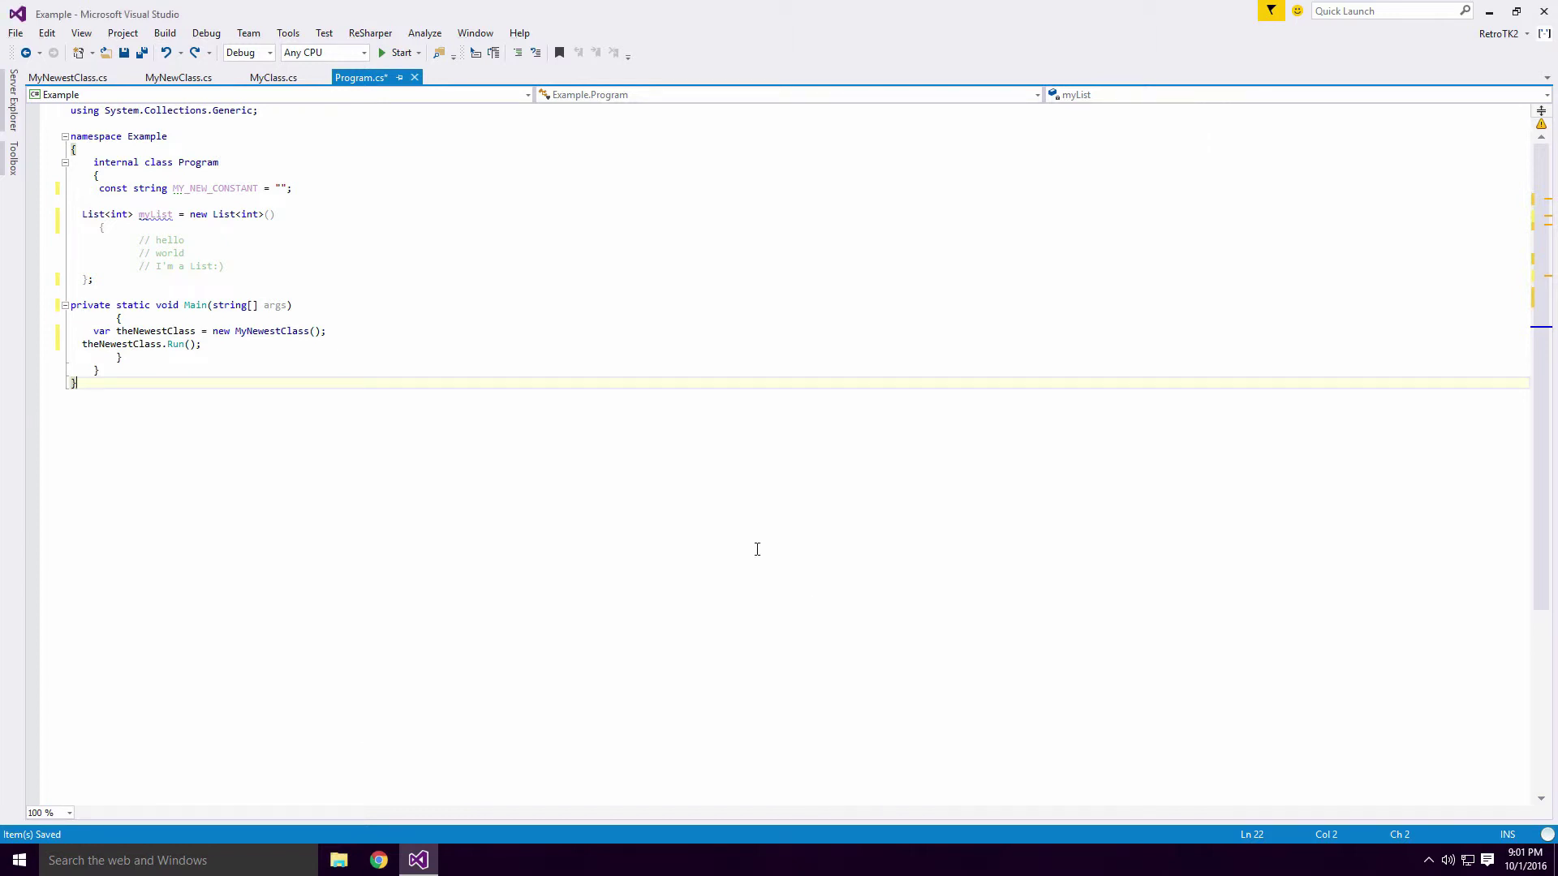
Save Program.cs to apply the silent Full Cleanup, adding private modifiers and removing comments.
key(ctrl+shift+alt+f)
key(ctrl+s)
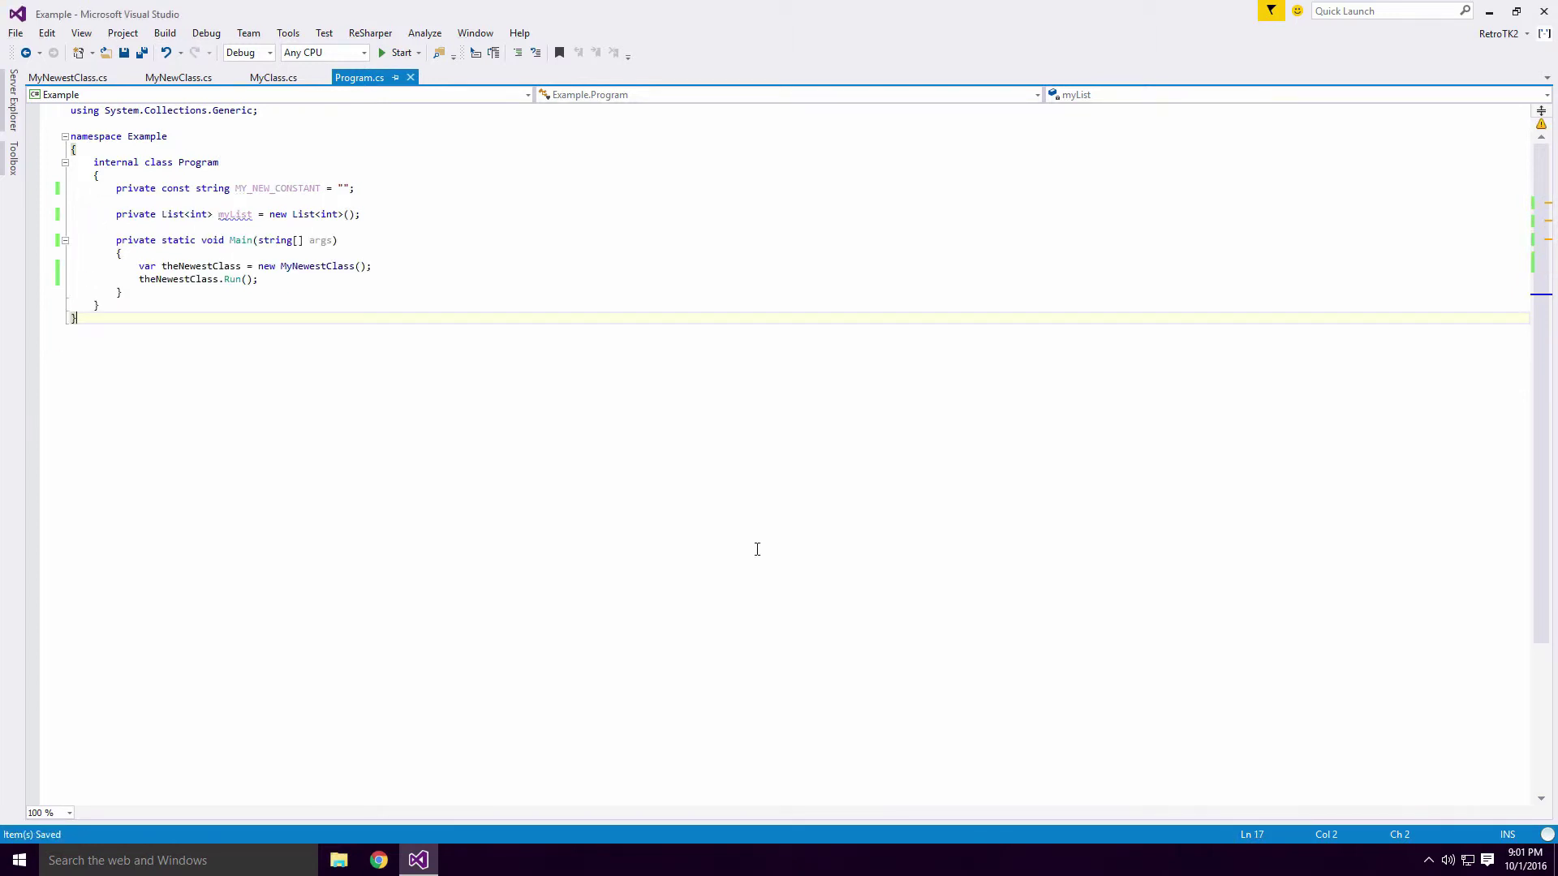